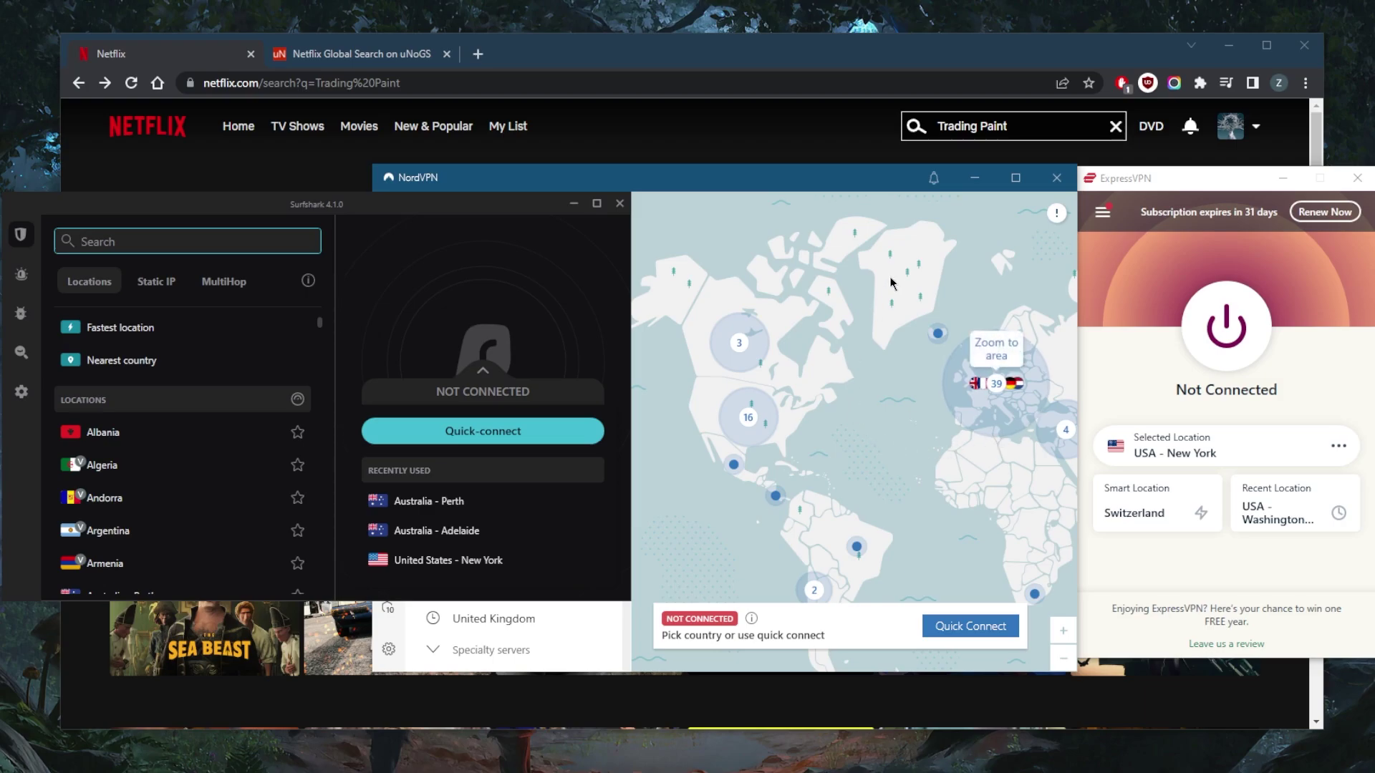
pyautogui.click(854, 374)
pyautogui.click(317, 209)
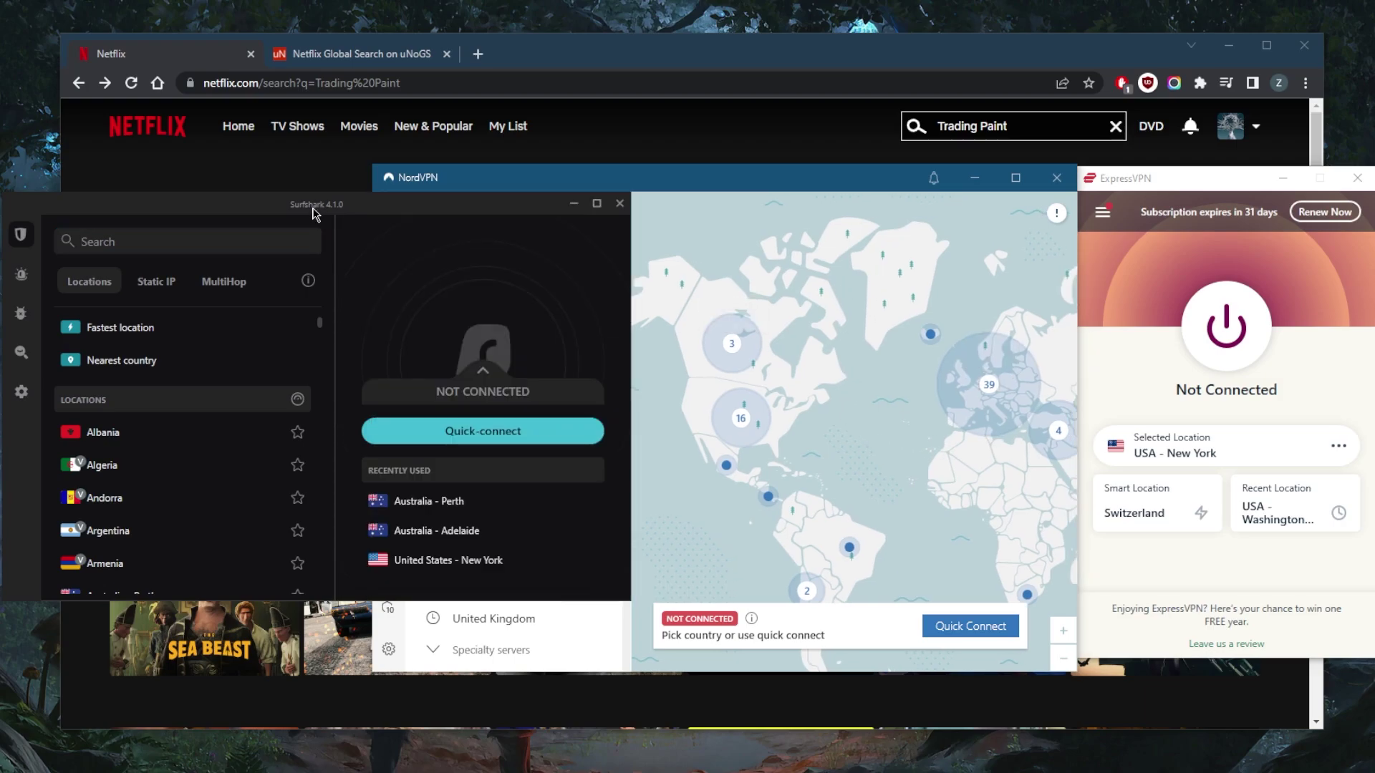
pyautogui.click(1137, 262)
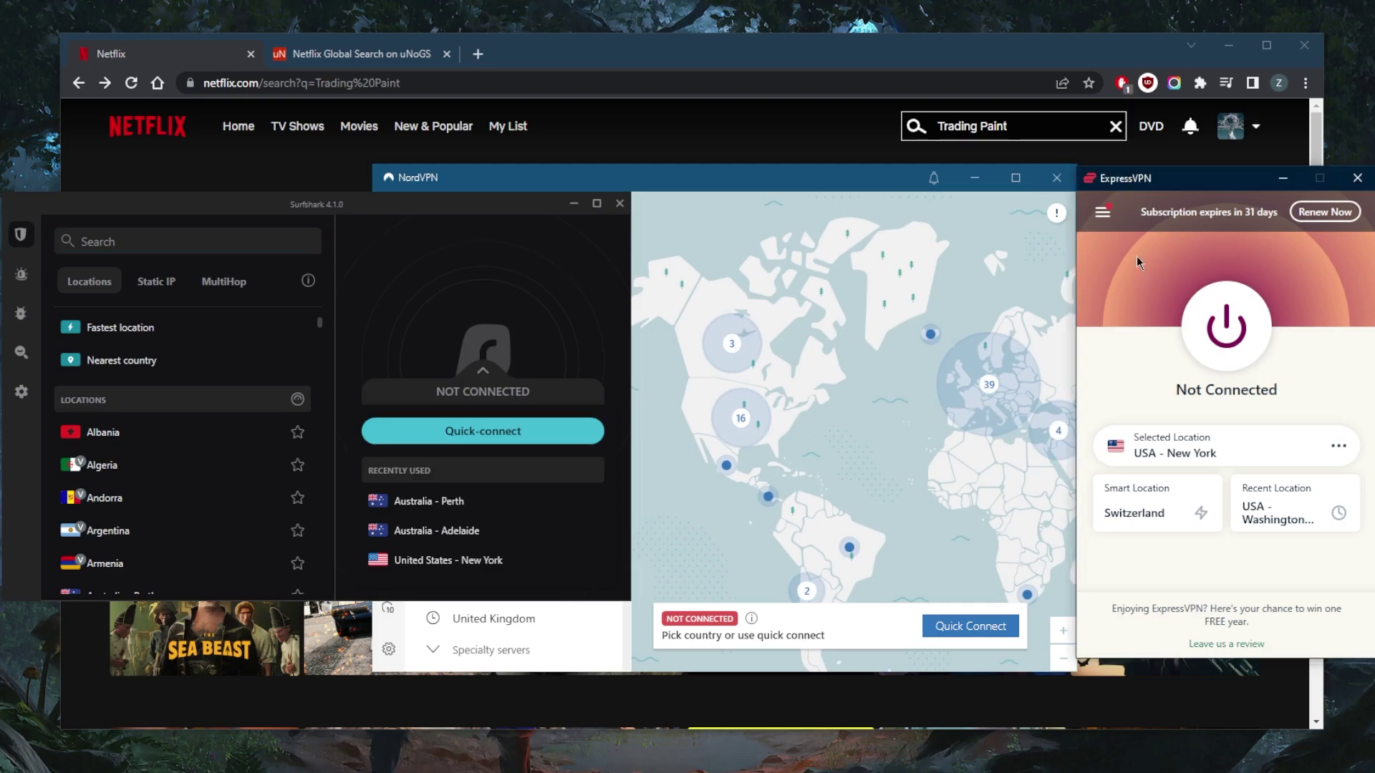
pyautogui.moveTo(1115, 178); pyautogui.dragTo(1115, 178)
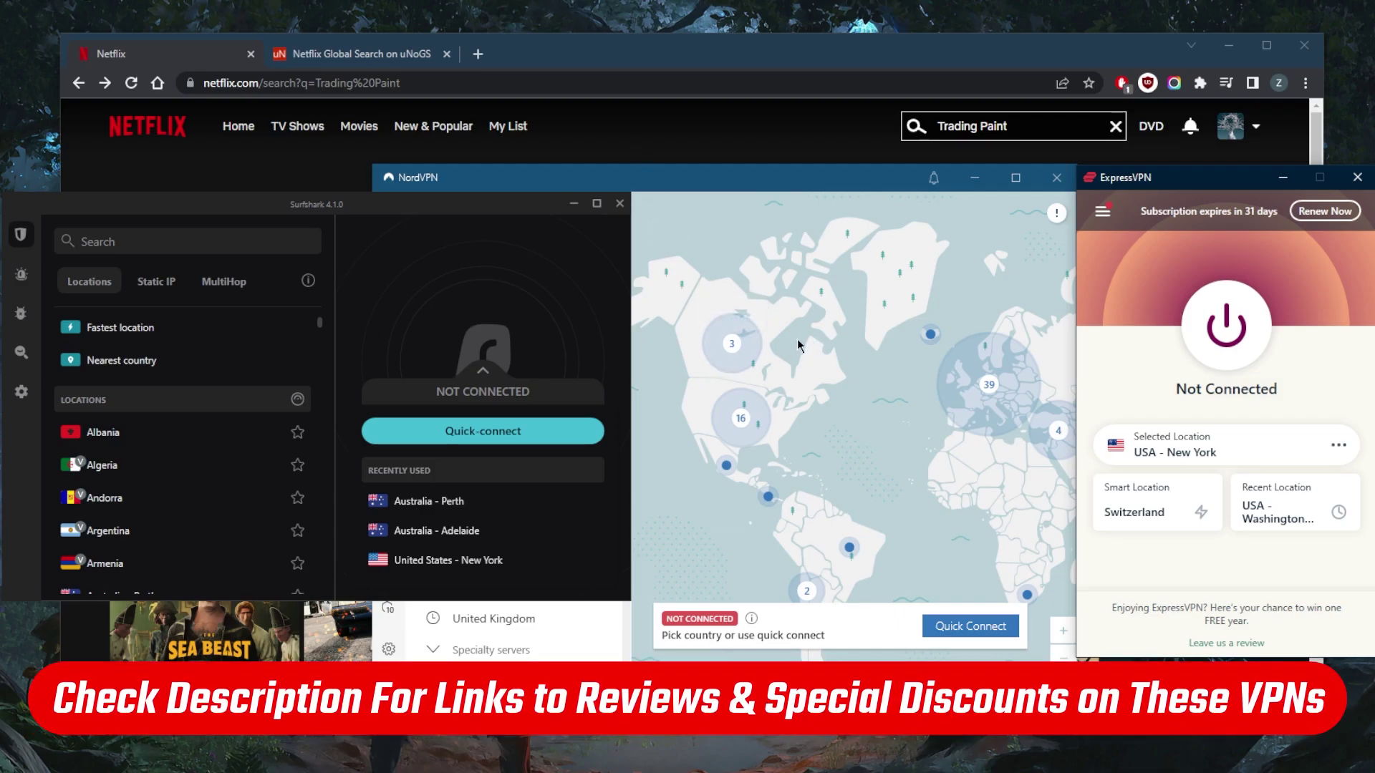
# Switch to Chrome and check on uNoGS which countries' Netflix libraries offer the movie Trading Paint.
pyautogui.click(592, 147)
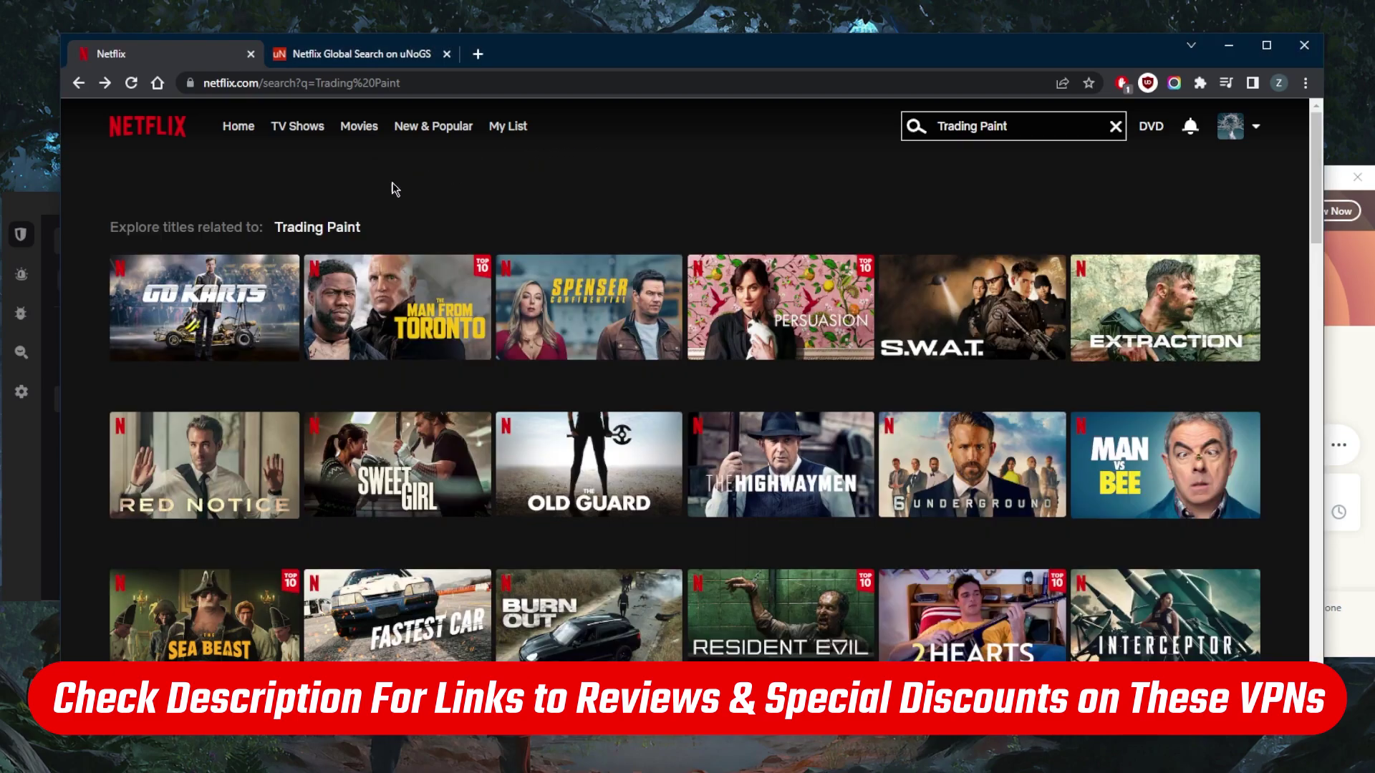
pyautogui.click(358, 53)
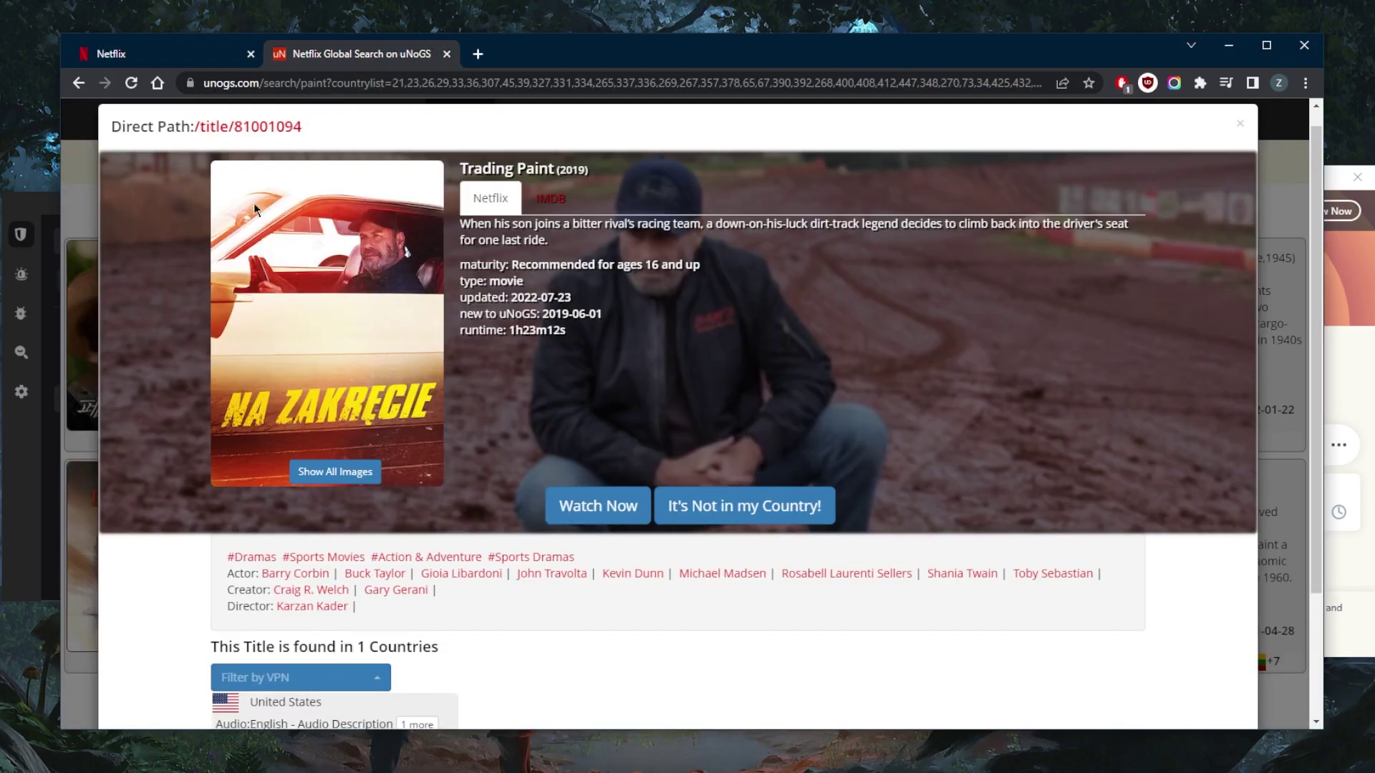
pyautogui.click(69, 279)
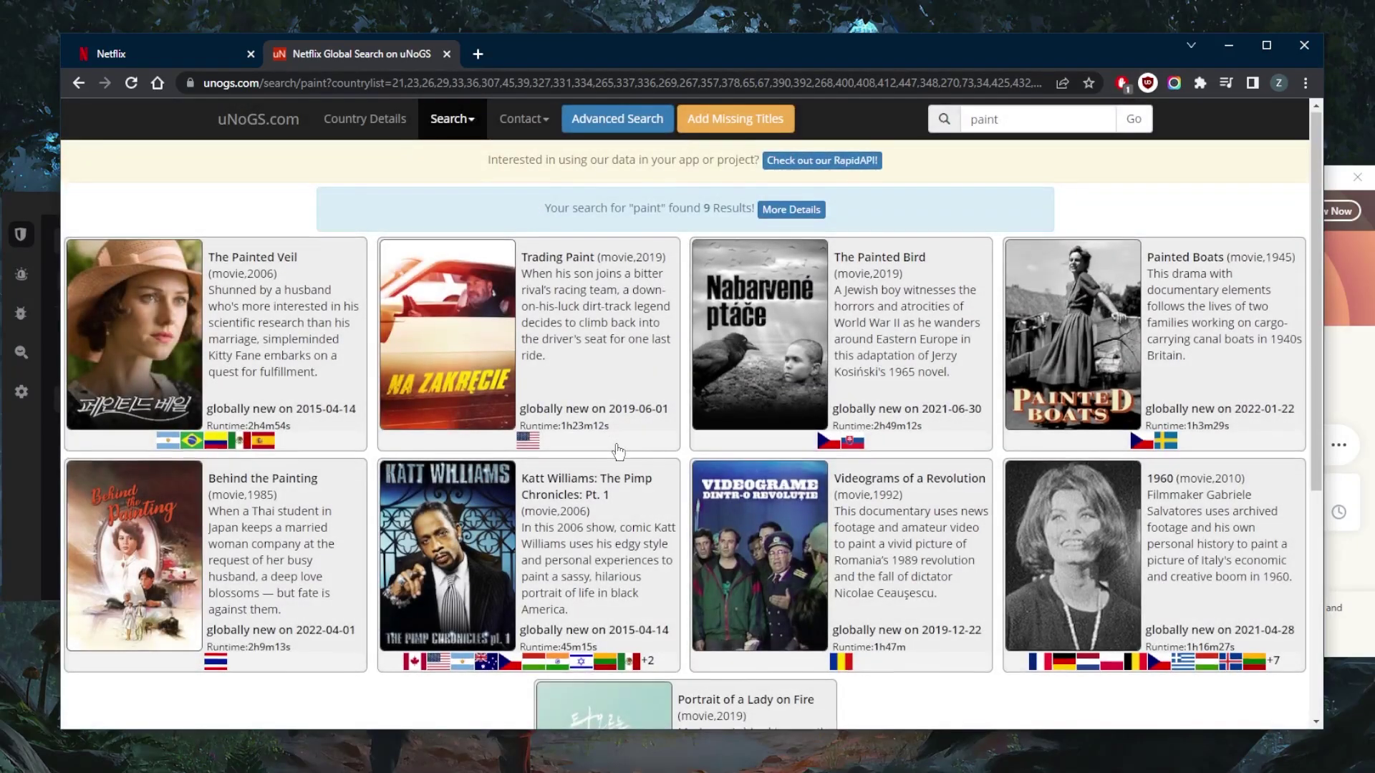
pyautogui.scroll(-5, 618, 451)
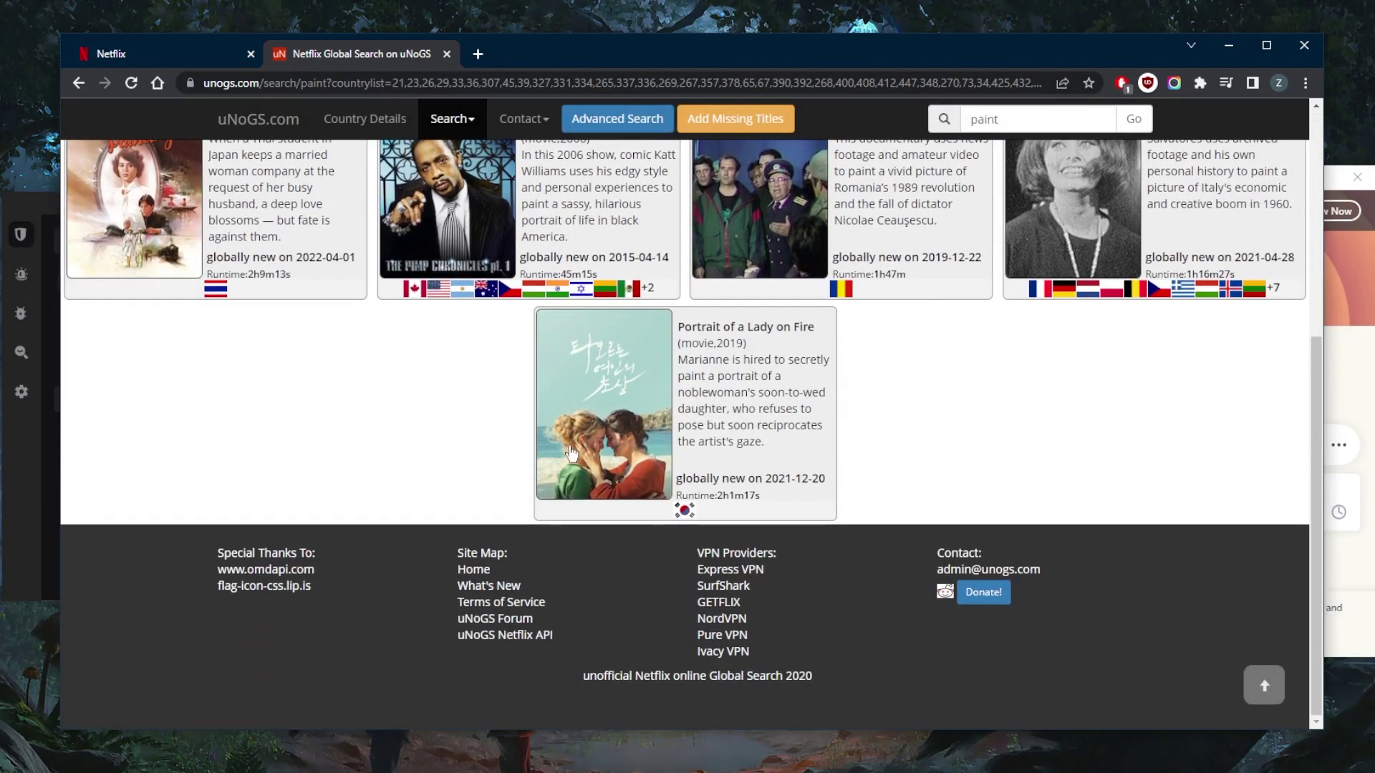
pyautogui.scroll(5, 570, 452)
pyautogui.click(458, 371)
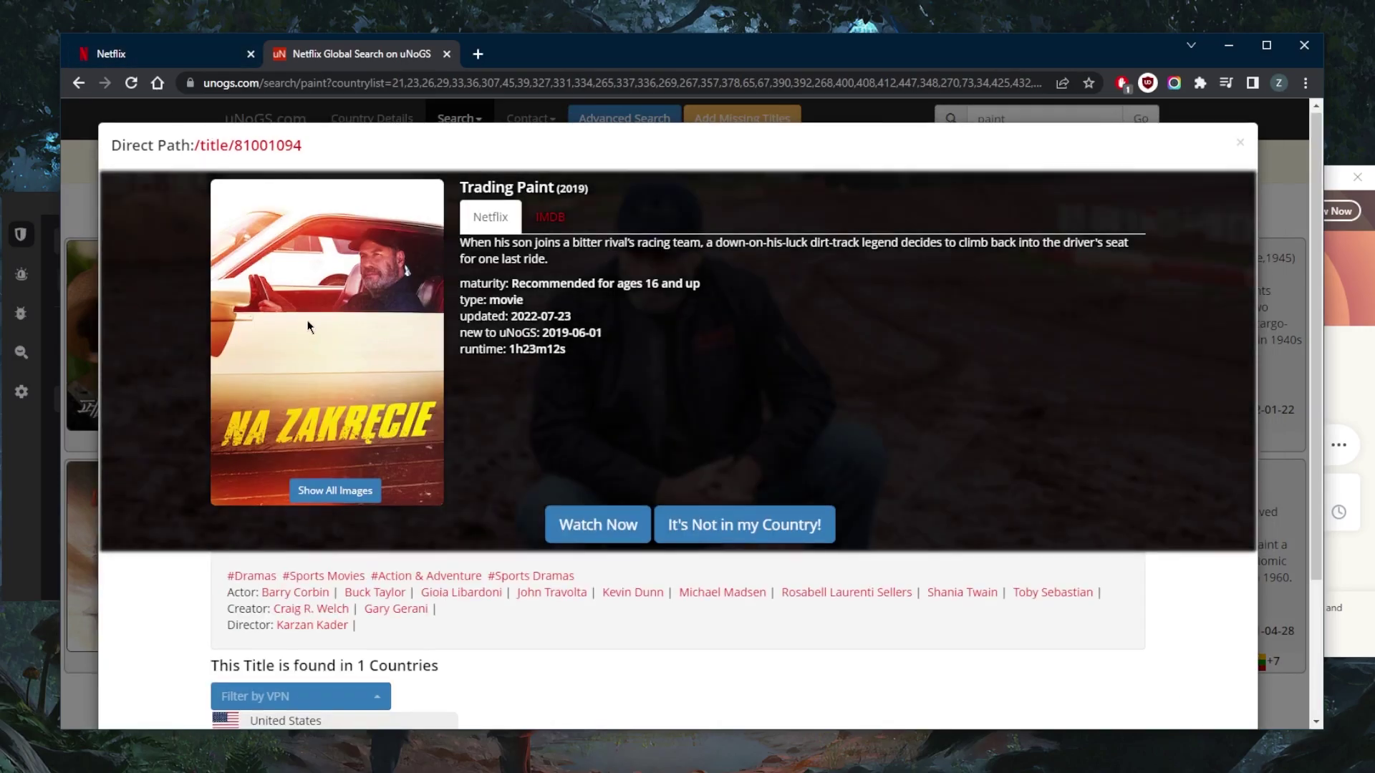
pyautogui.scroll(-3, 298, 358)
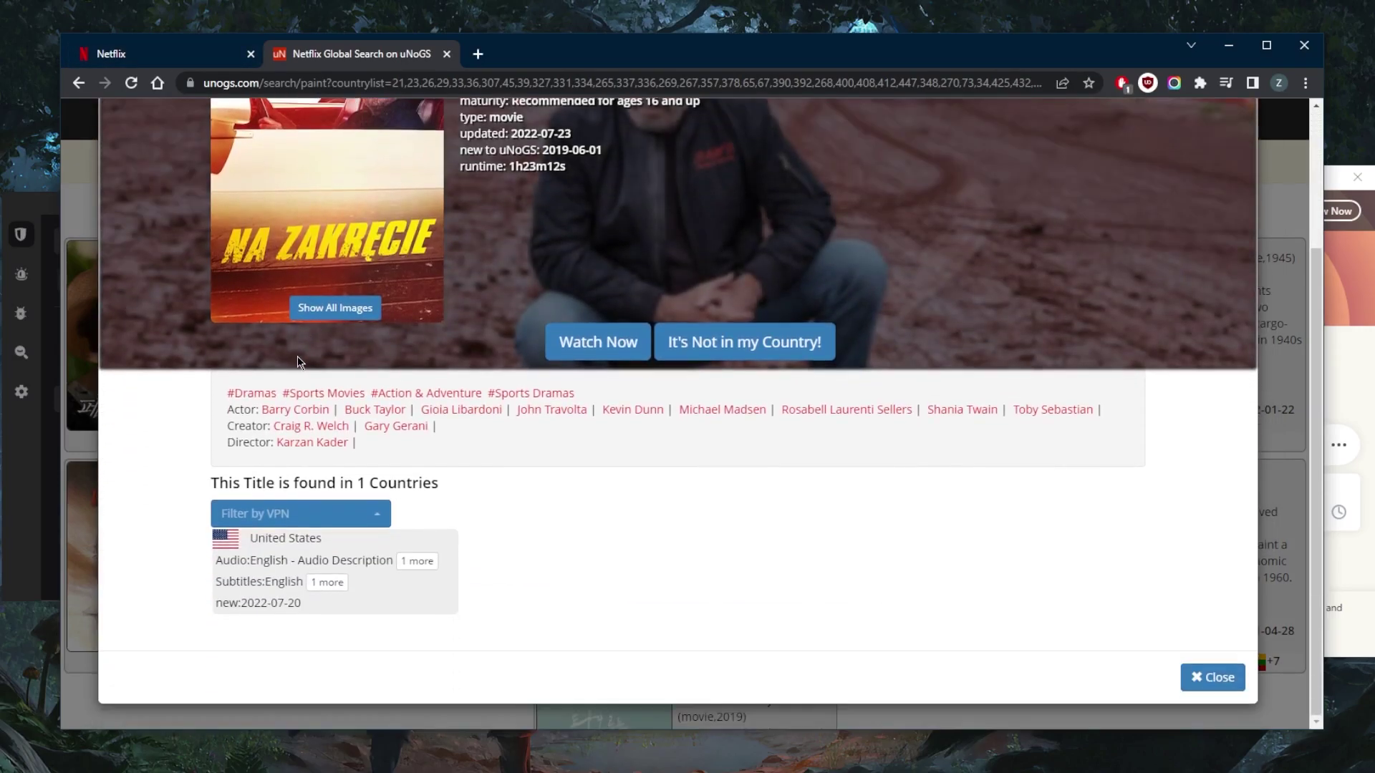
# Return to Netflix and reload the search results for Trading Paint without a VPN connection.
pyautogui.click(159, 53)
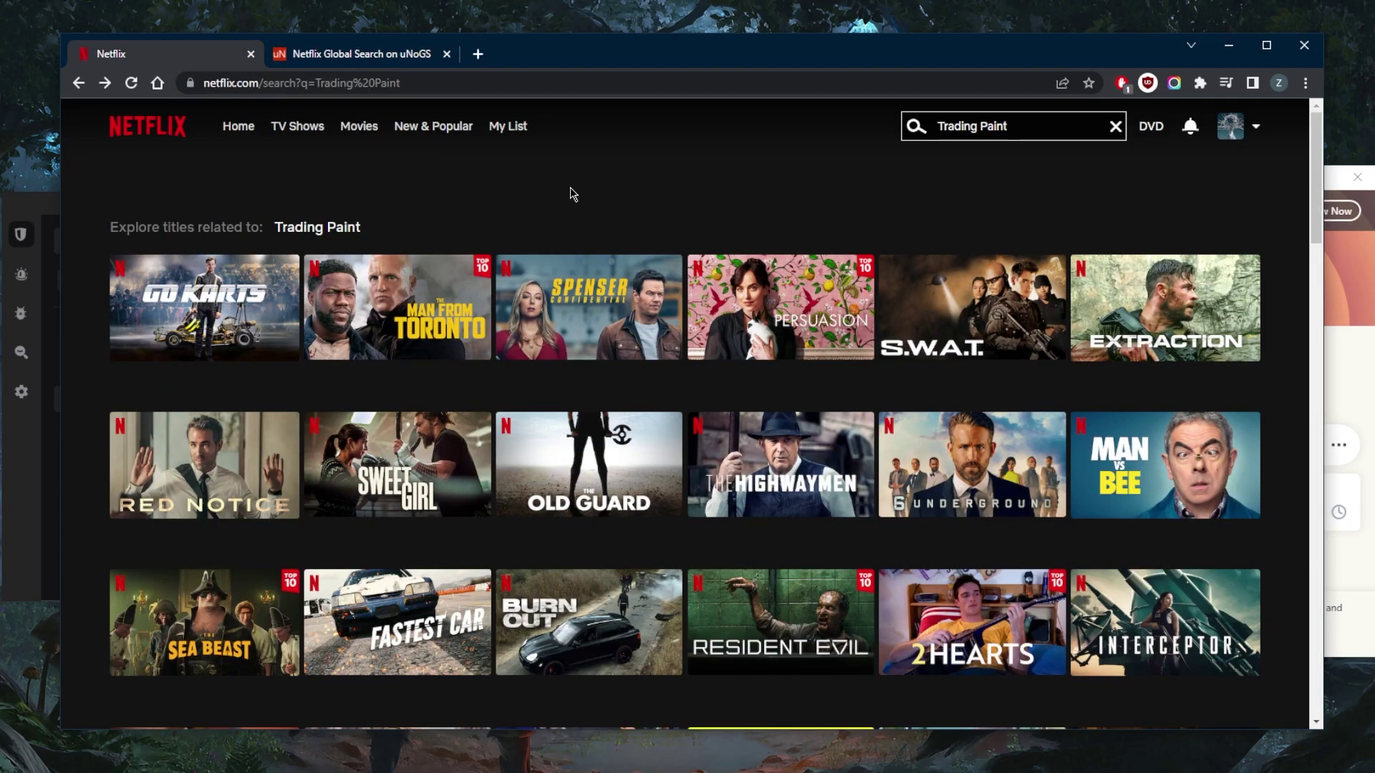
pyautogui.click(1034, 131)
pyautogui.click(131, 82)
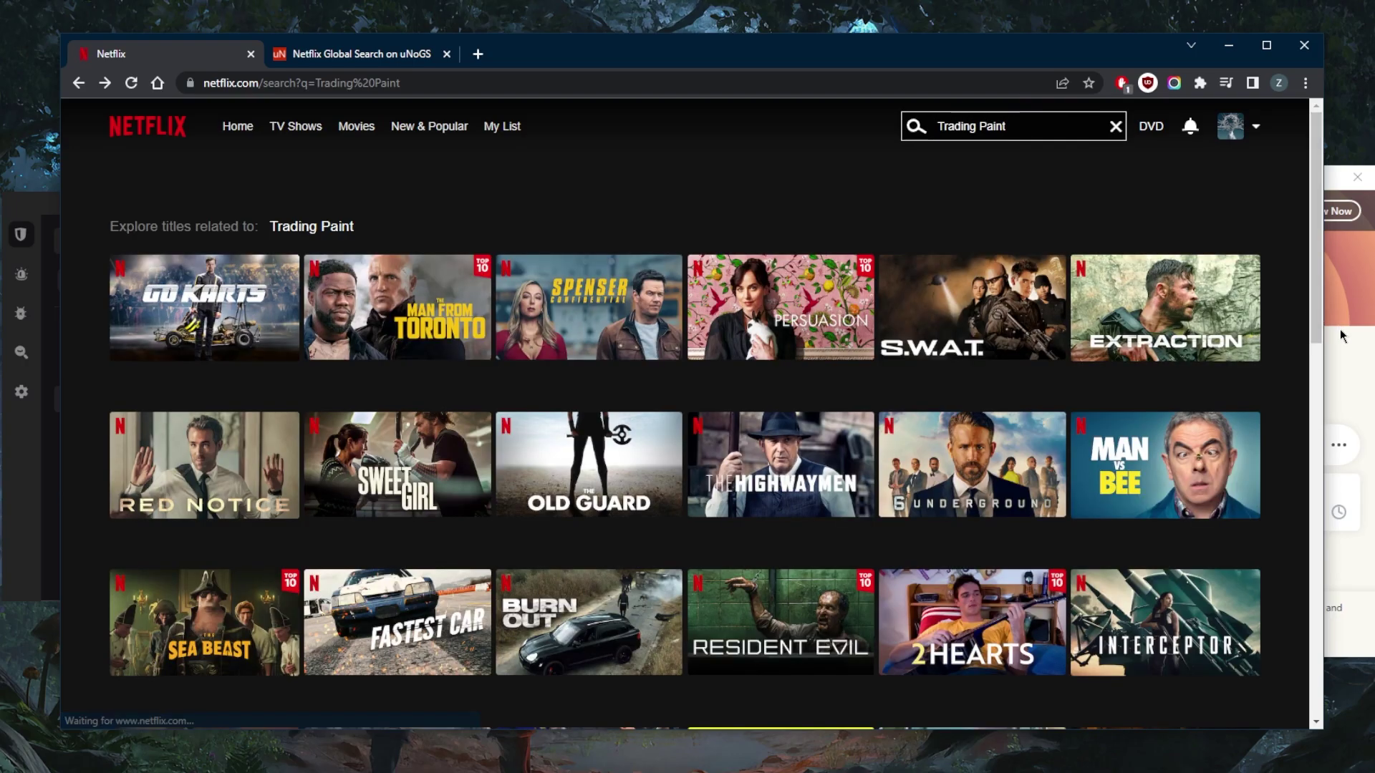
# Switch to ExpressVPN and browse its list of United States server locations.
pyautogui.click(1339, 329)
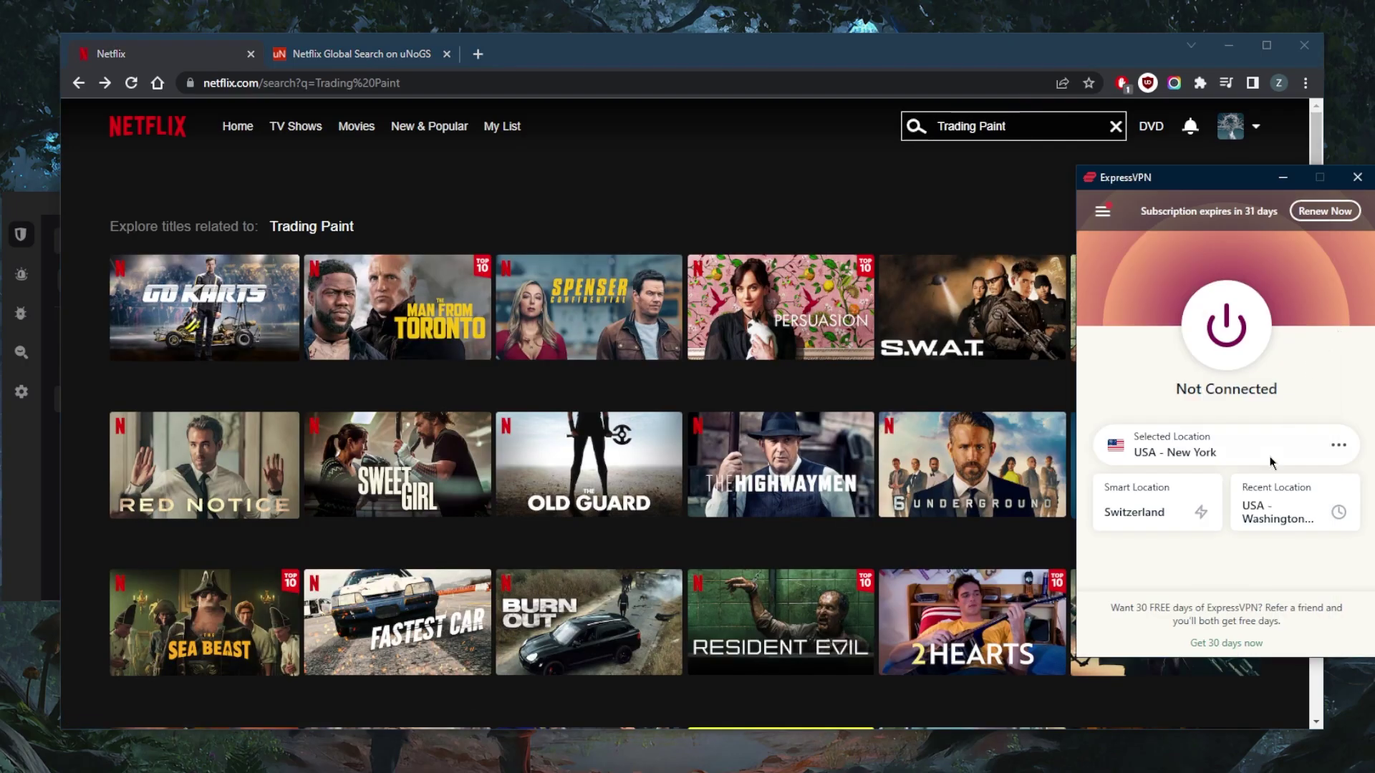
pyautogui.click(1102, 211)
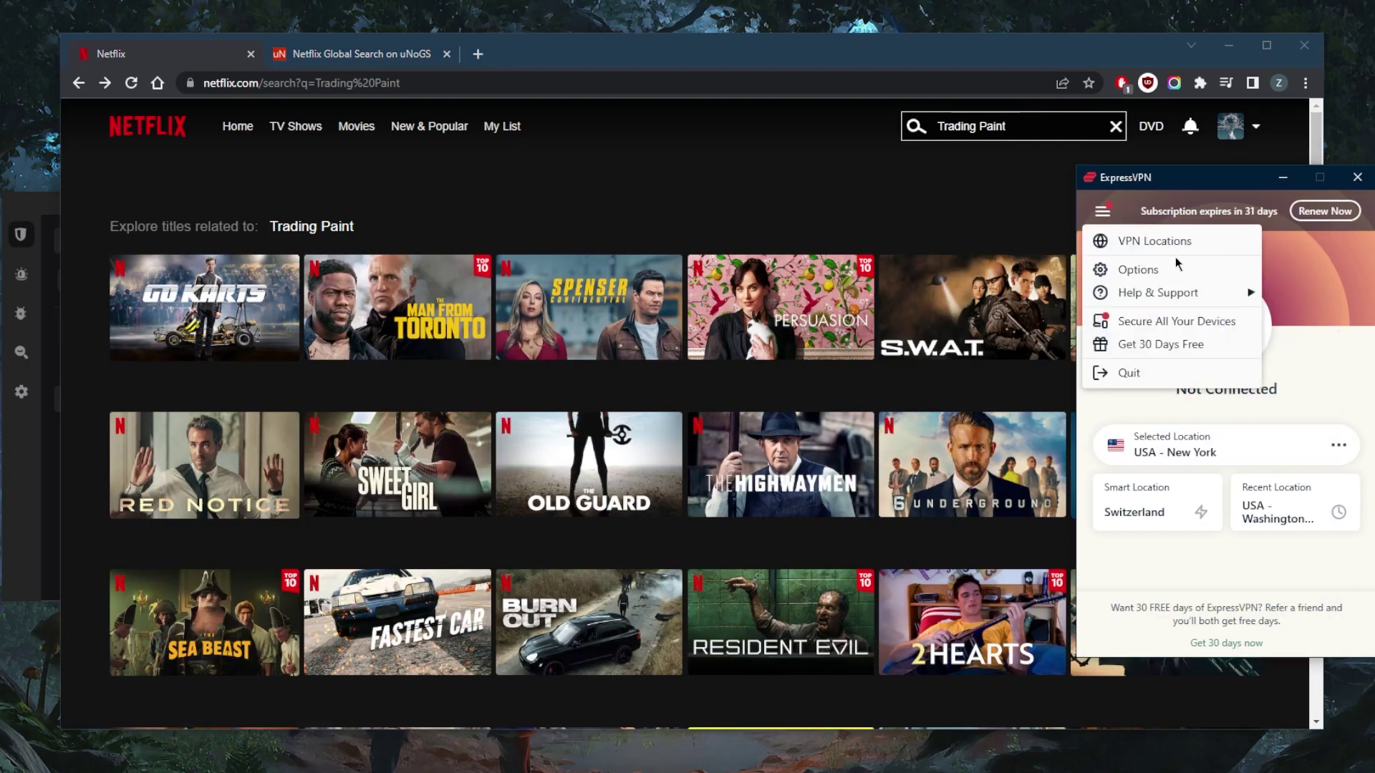
pyautogui.click(1174, 244)
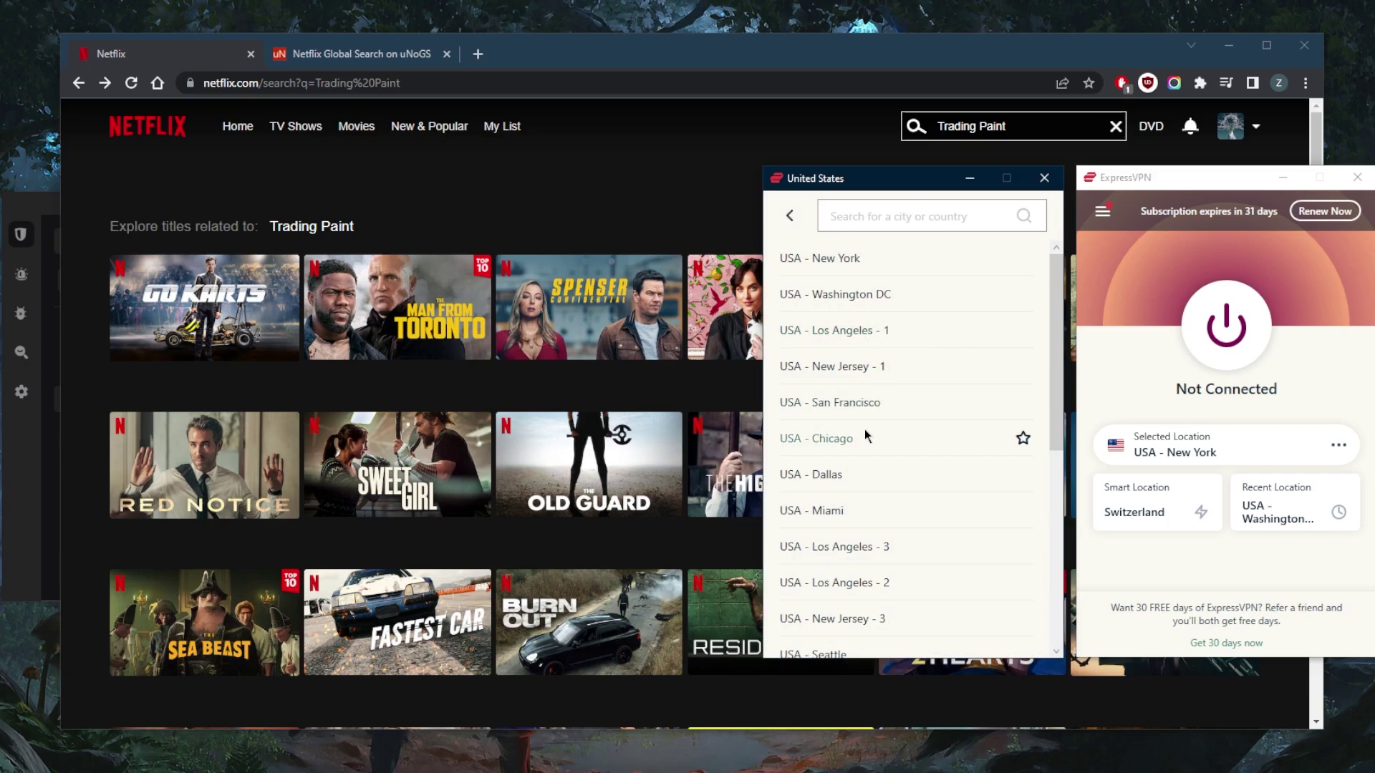
pyautogui.scroll(-3, 890, 439)
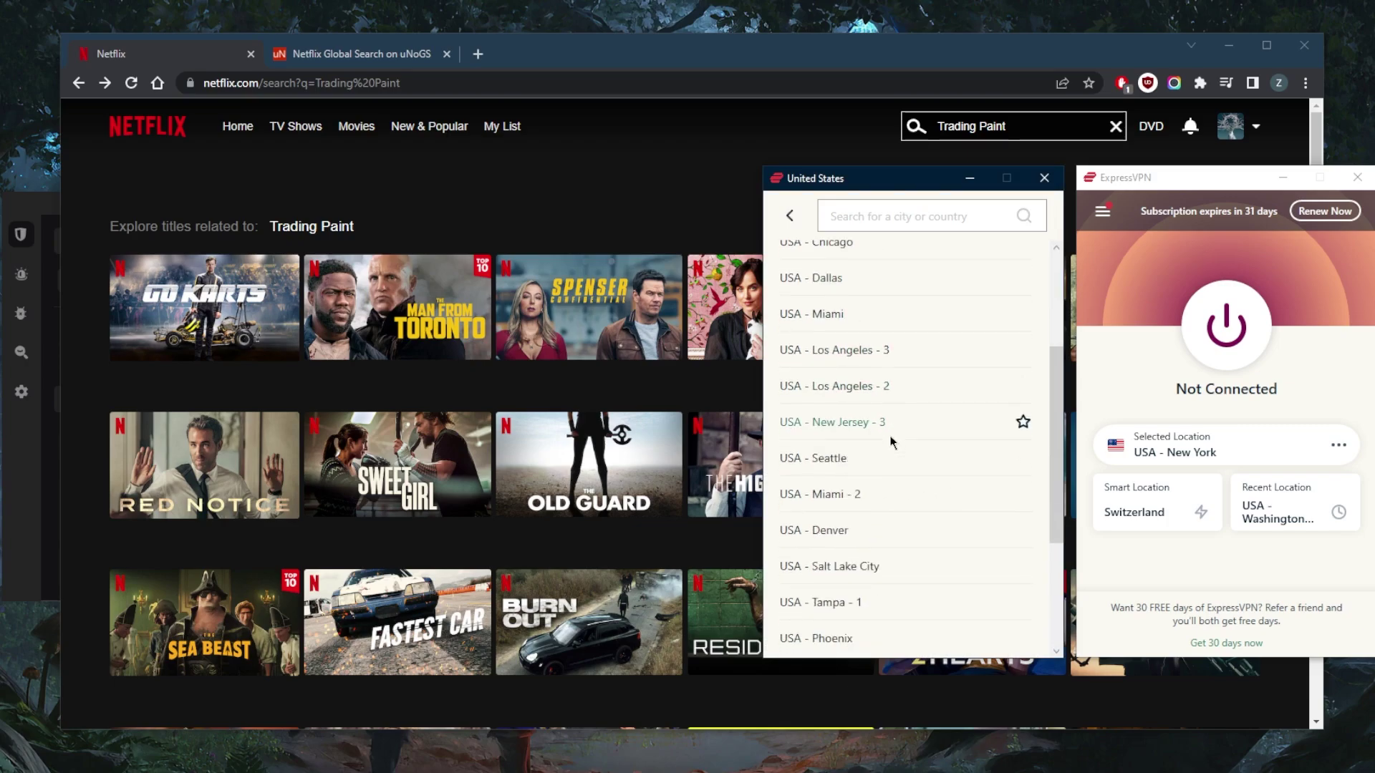
pyautogui.scroll(-4, 891, 442)
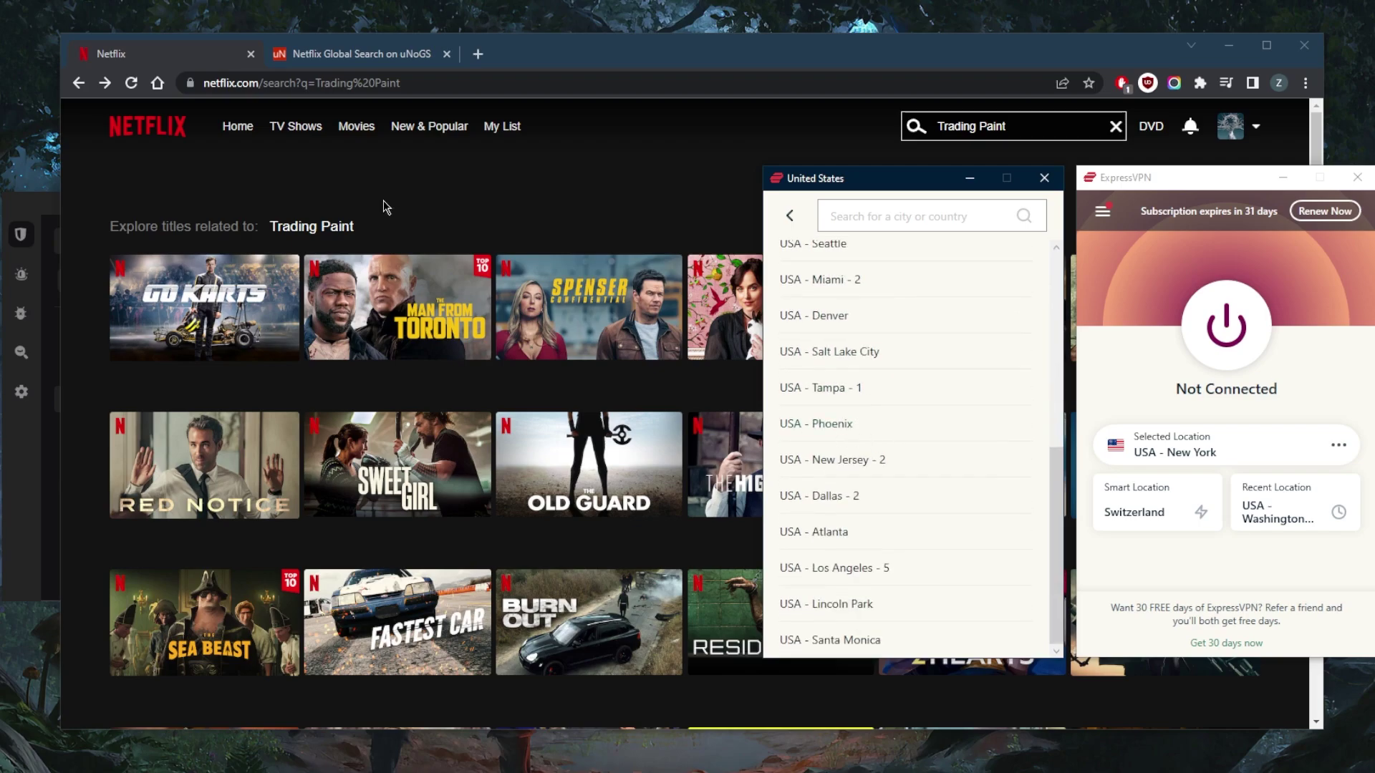
# Compare the country availability of Trading Paint on uNoGS with the Netflix search results.
pyautogui.click(343, 55)
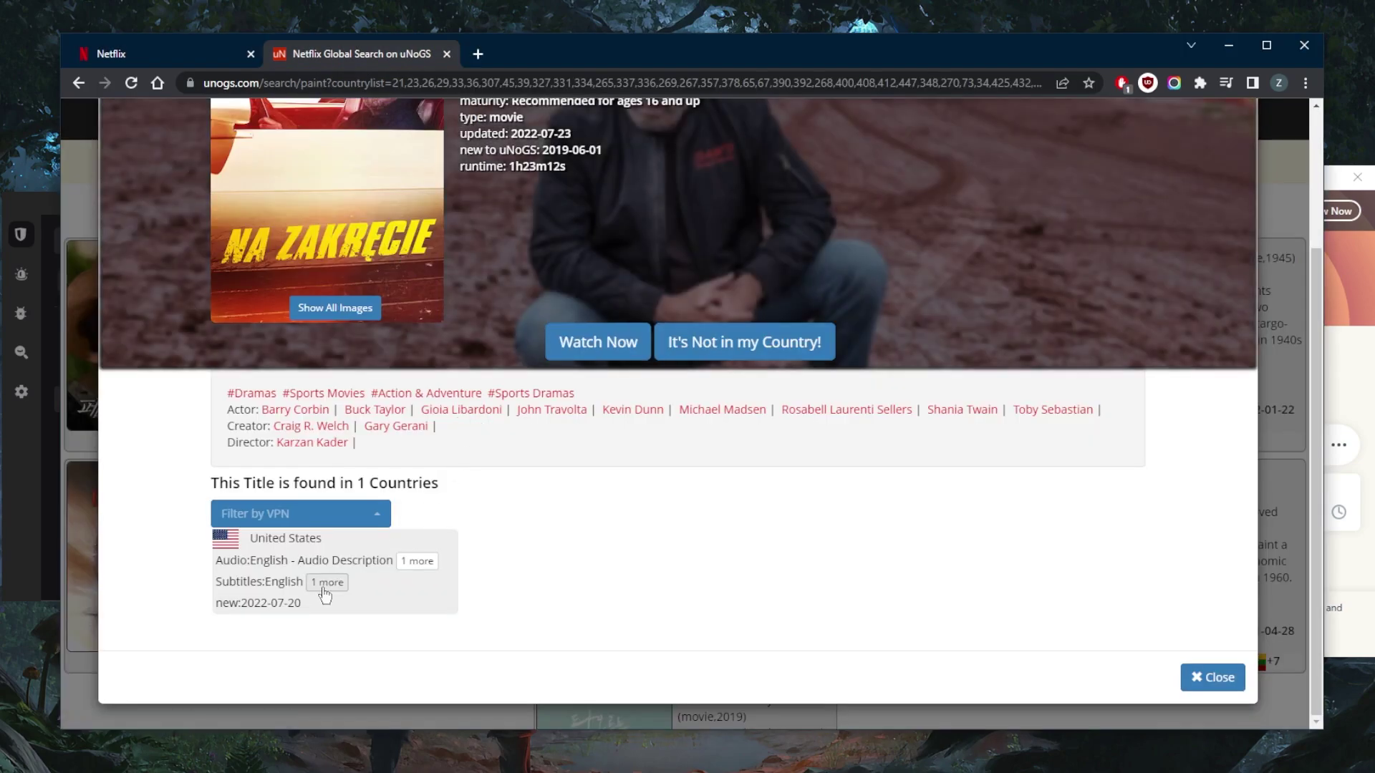
pyautogui.click(161, 59)
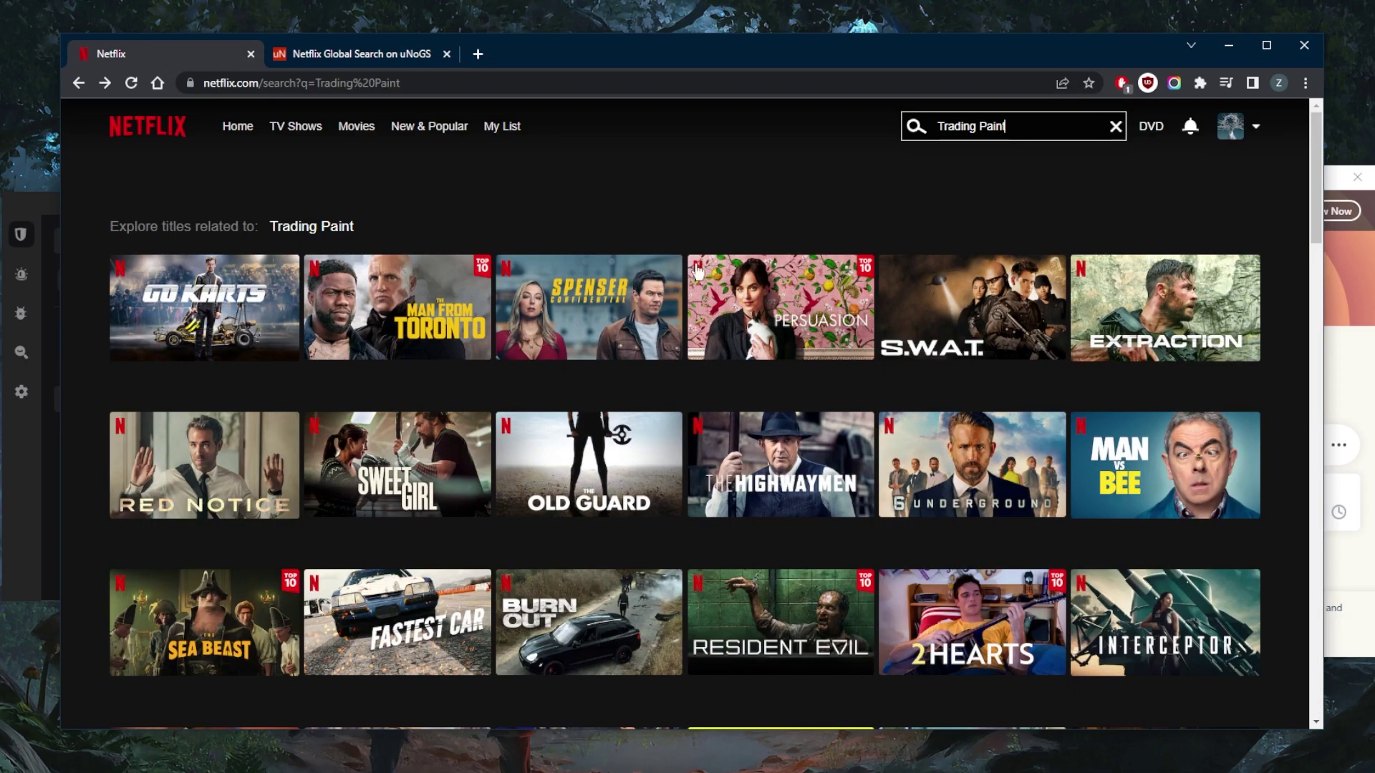
pyautogui.click(376, 54)
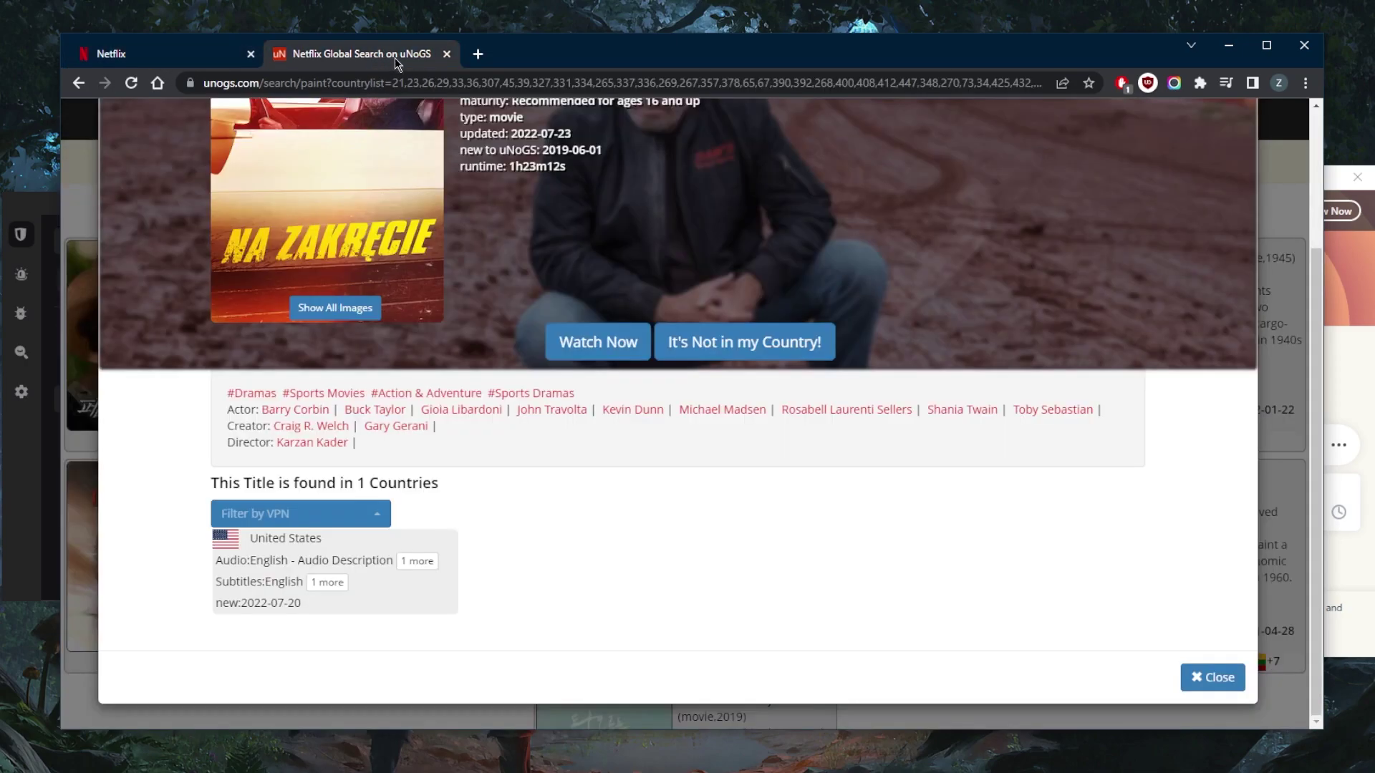
# Connect ExpressVPN to the USA - Atlanta server.
pyautogui.click(1345, 370)
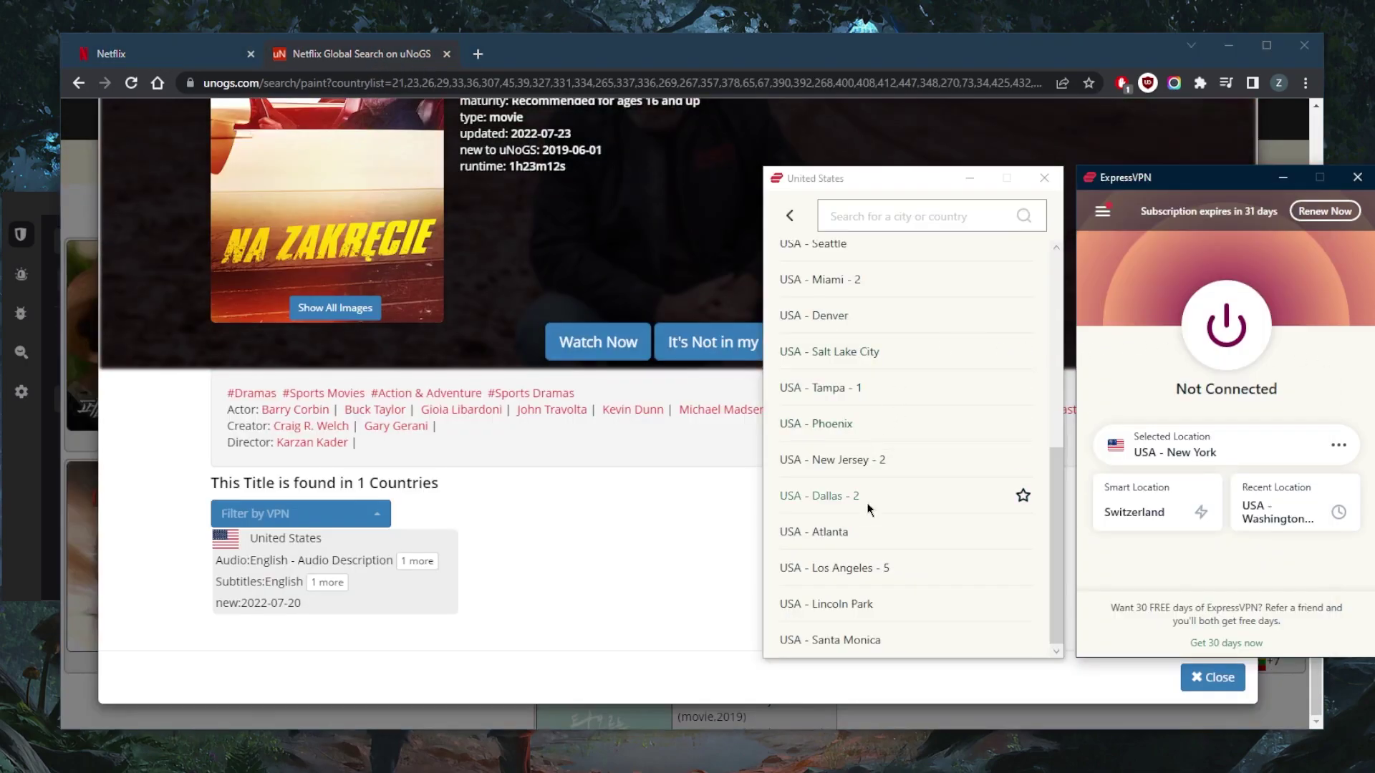
pyautogui.click(830, 532)
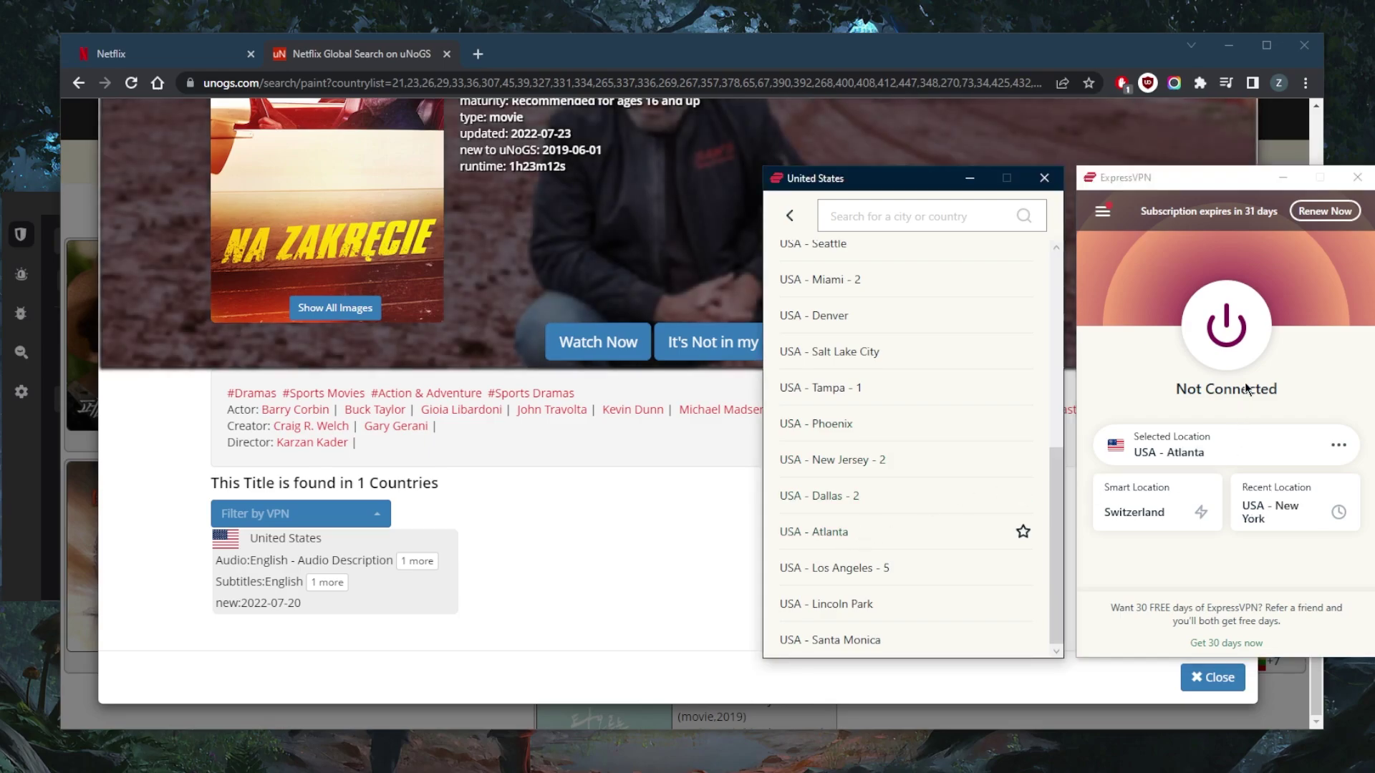
pyautogui.click(1225, 333)
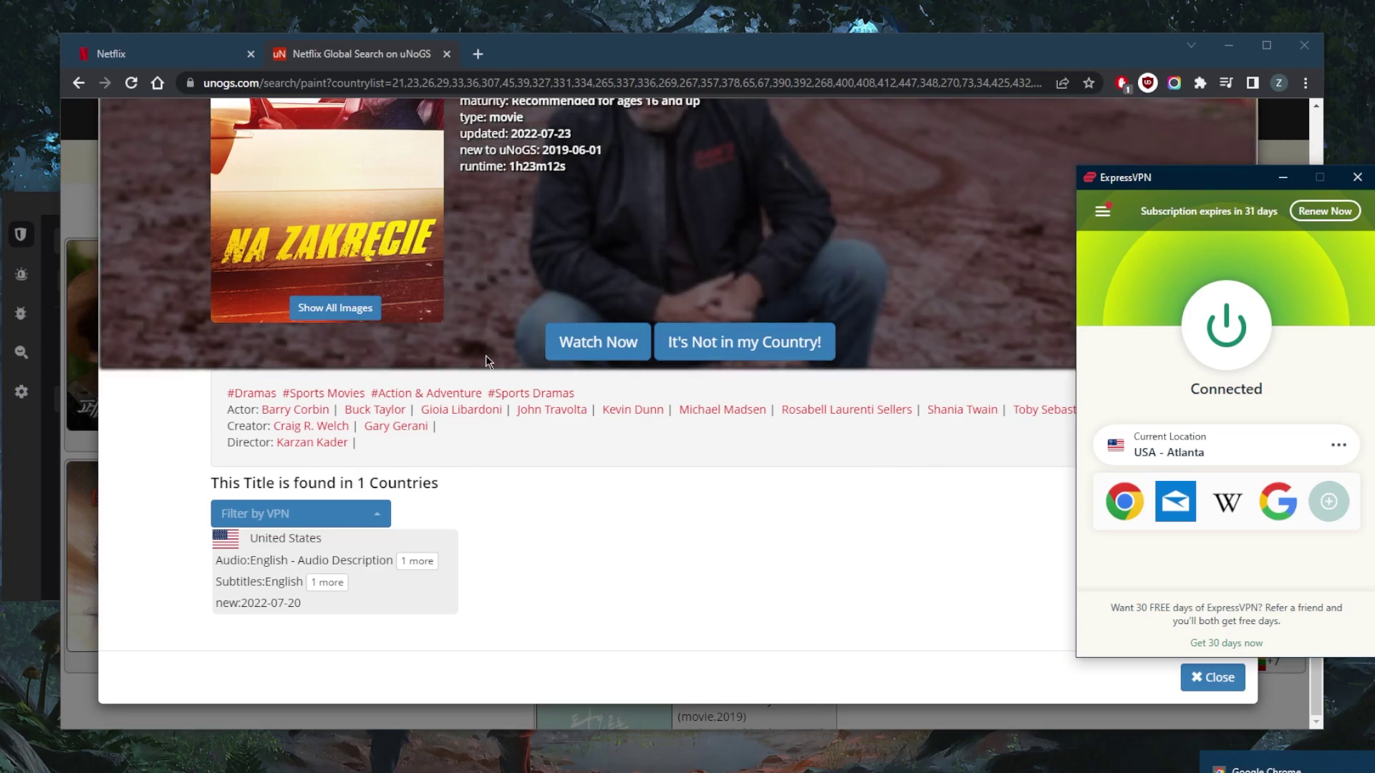
# Go back to Chrome and reload the Netflix search for Trading Paint over the ExpressVPN connection.
pyautogui.click(580, 541)
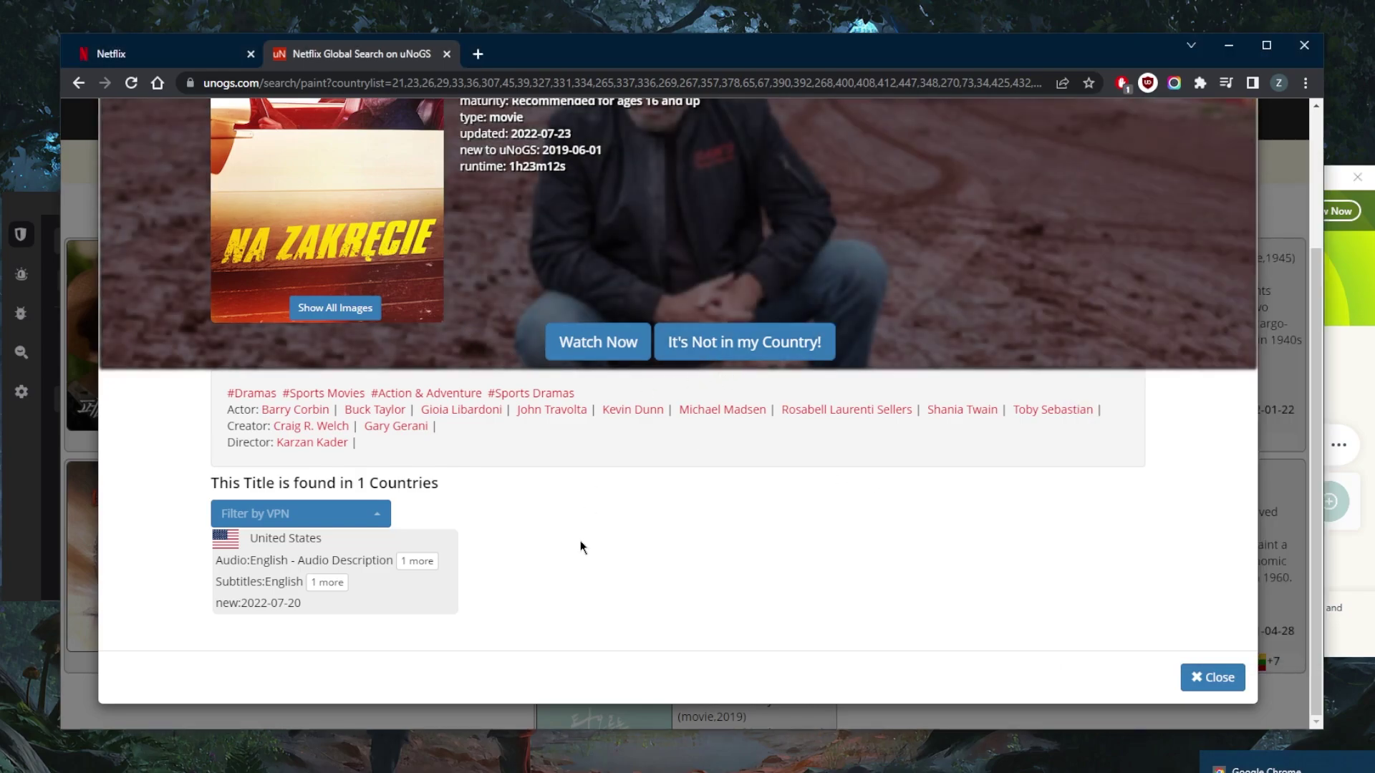
pyautogui.scroll(3, 528, 462)
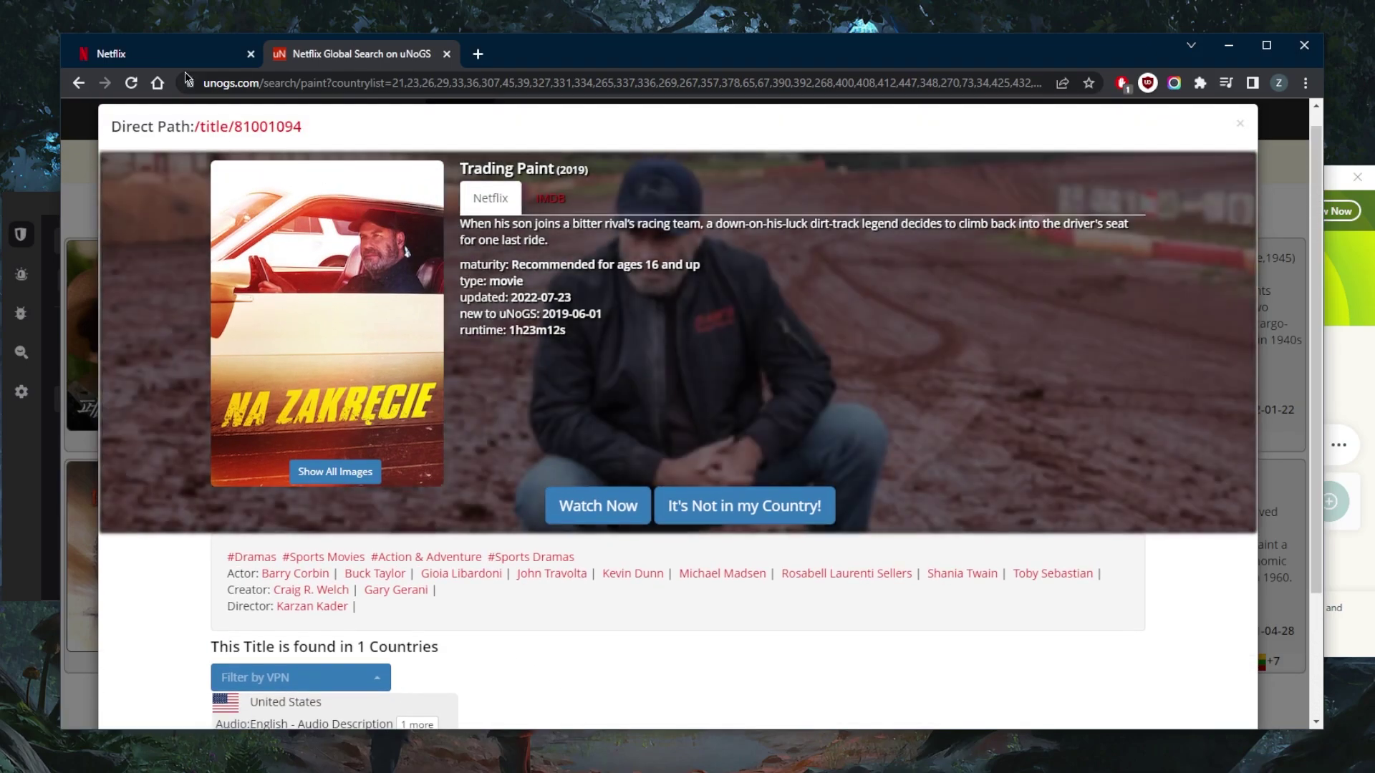
pyautogui.click(179, 56)
pyautogui.click(131, 83)
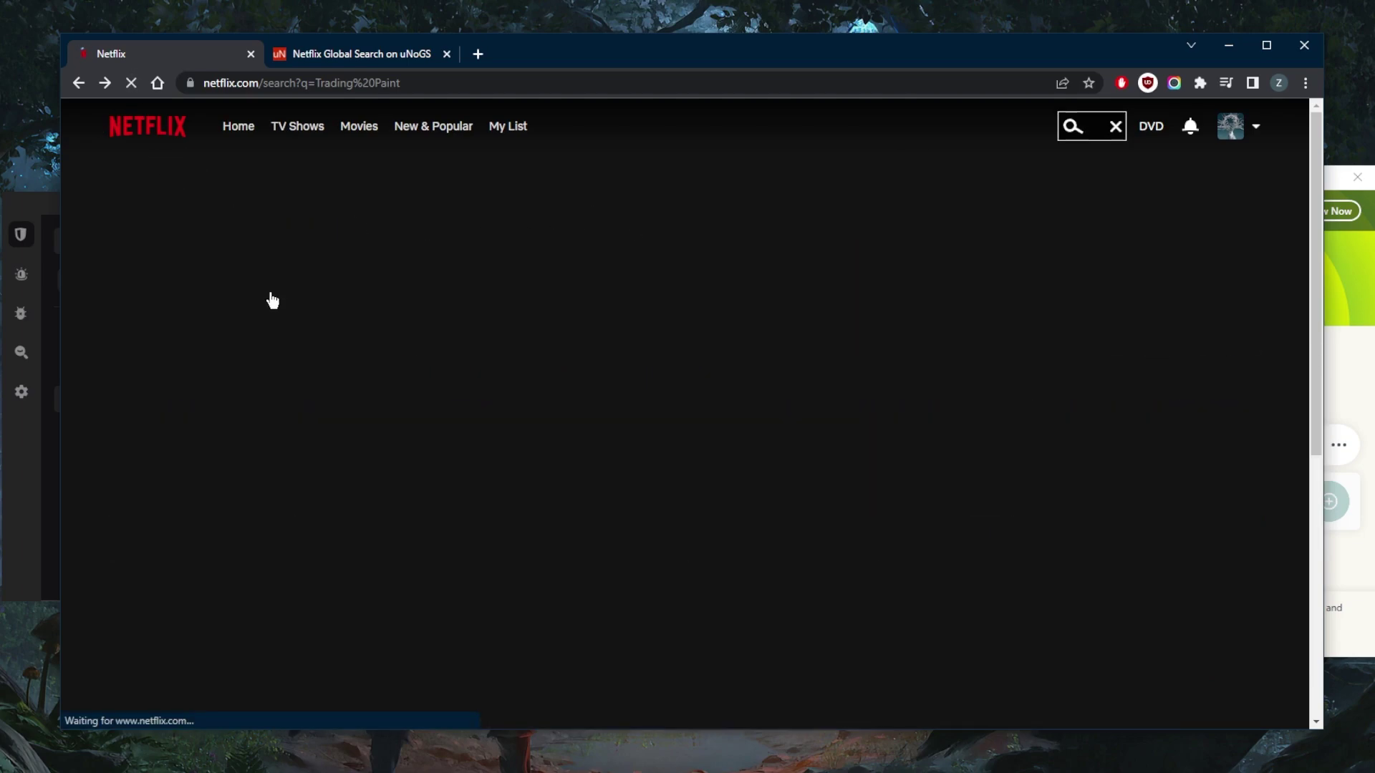
pyautogui.moveTo(265, 300)
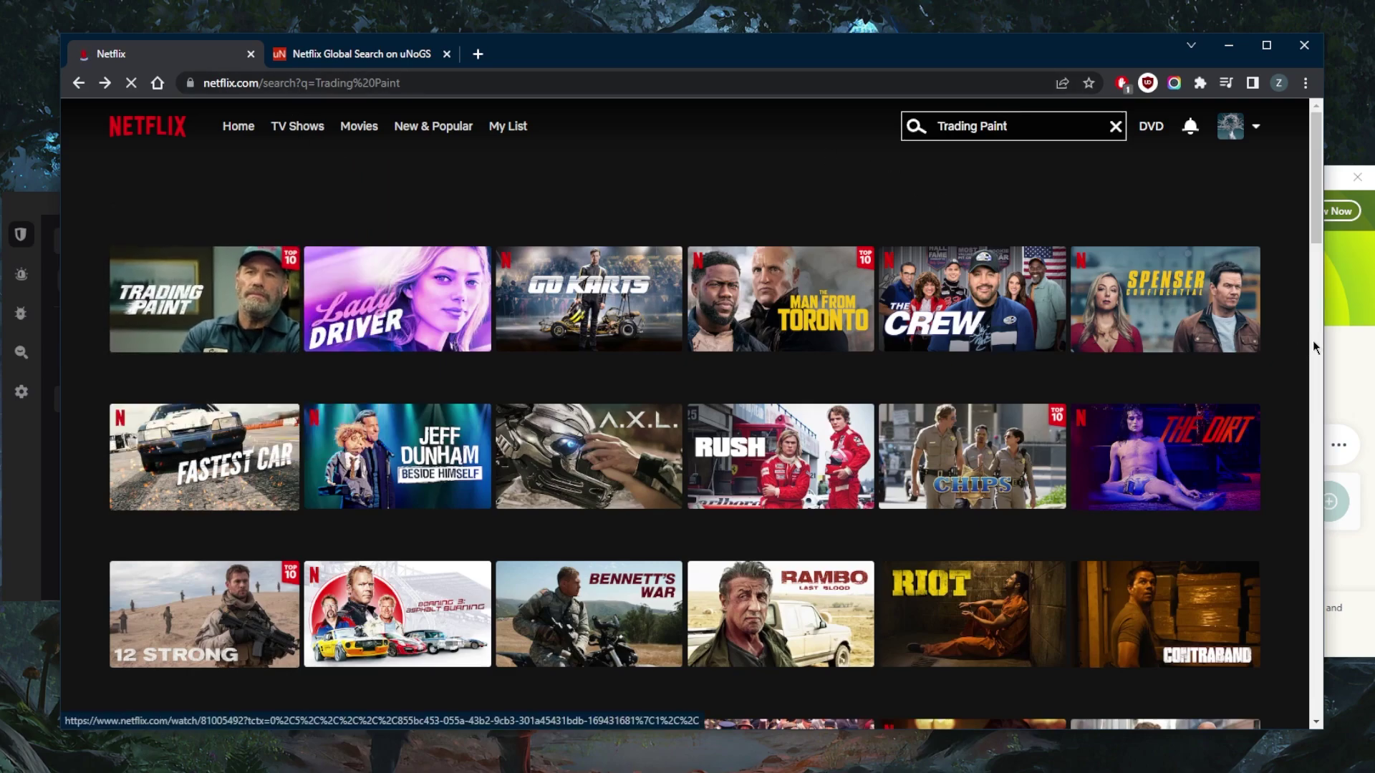
# Disconnect ExpressVPN and connect NordVPN to the recent United States (Atlanta) location.
pyautogui.click(1340, 345)
pyautogui.click(1066, 770)
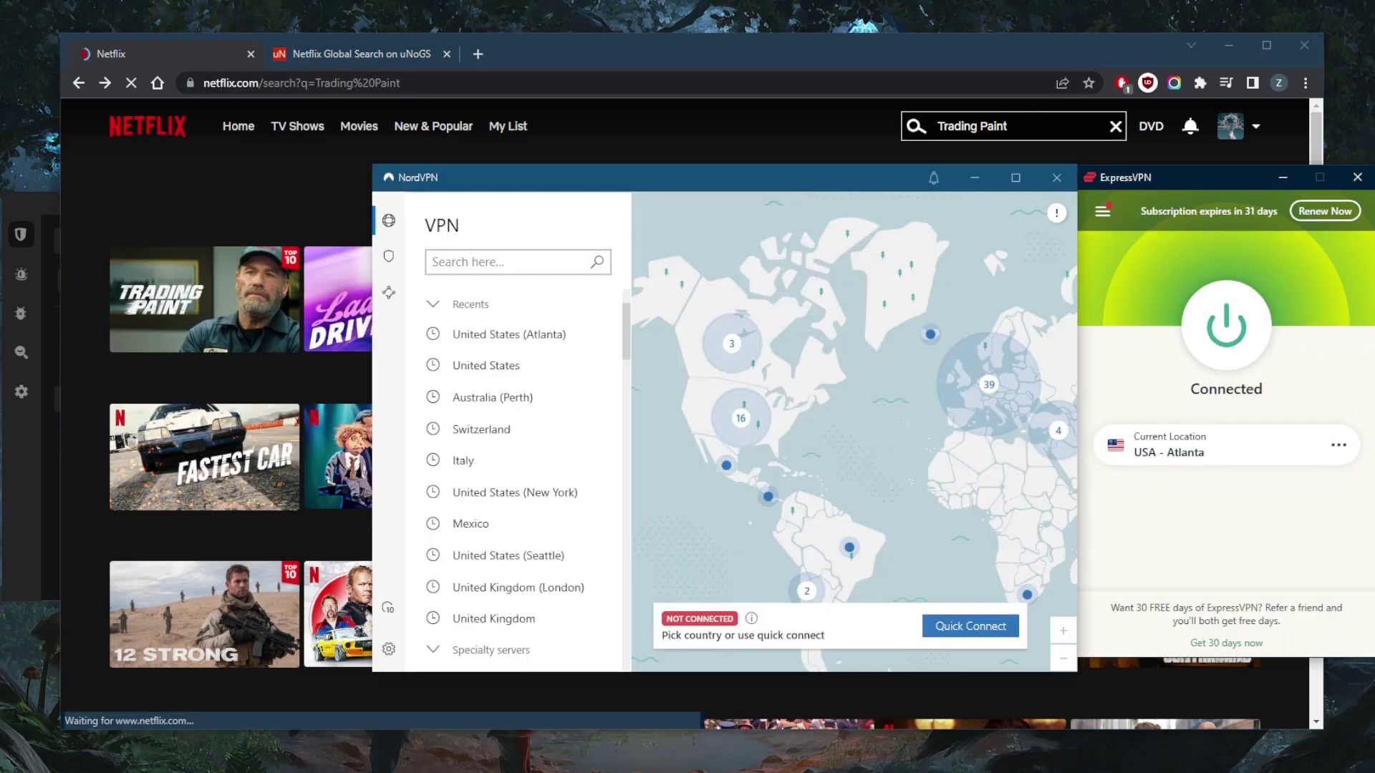
pyautogui.click(544, 340)
pyautogui.click(544, 337)
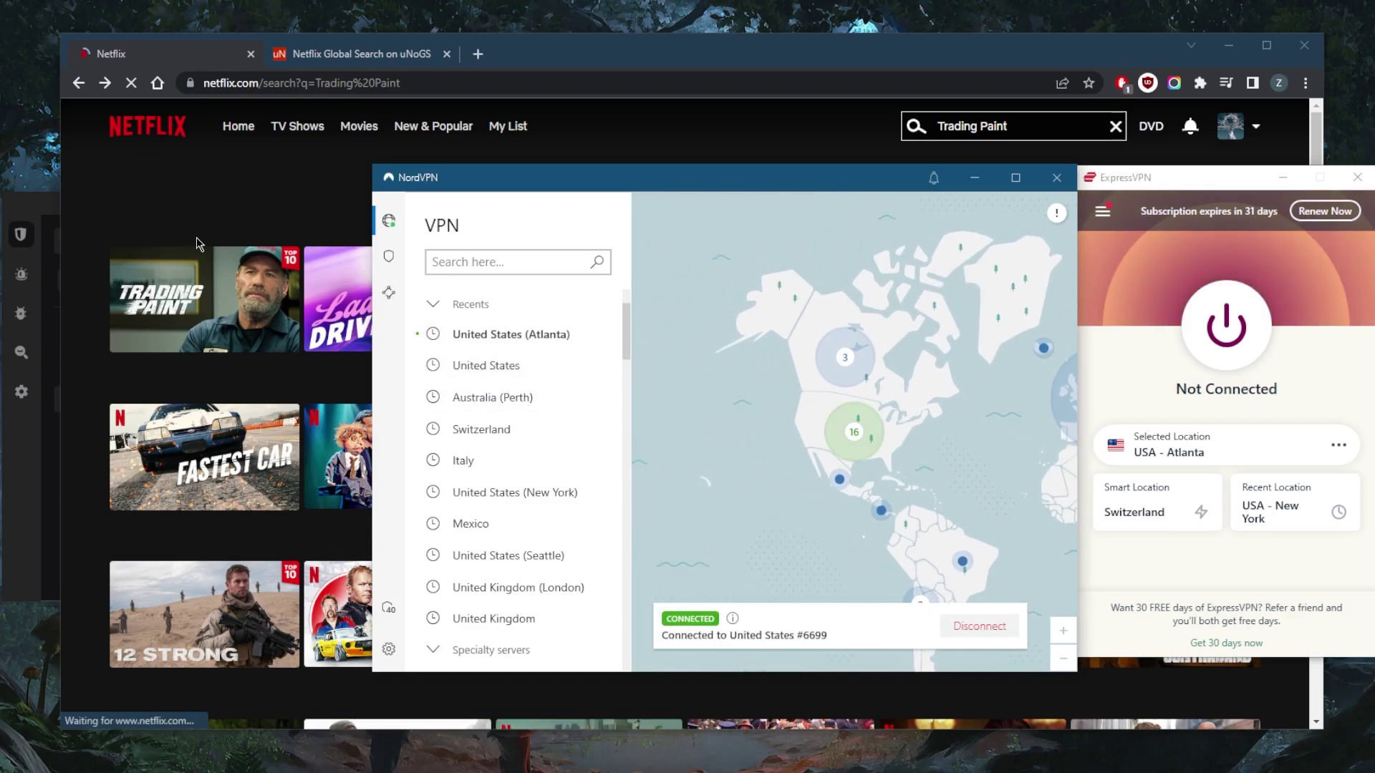
# Reload the Netflix search for Trading Paint over the NordVPN connection.
pyautogui.click(180, 169)
pyautogui.click(132, 85)
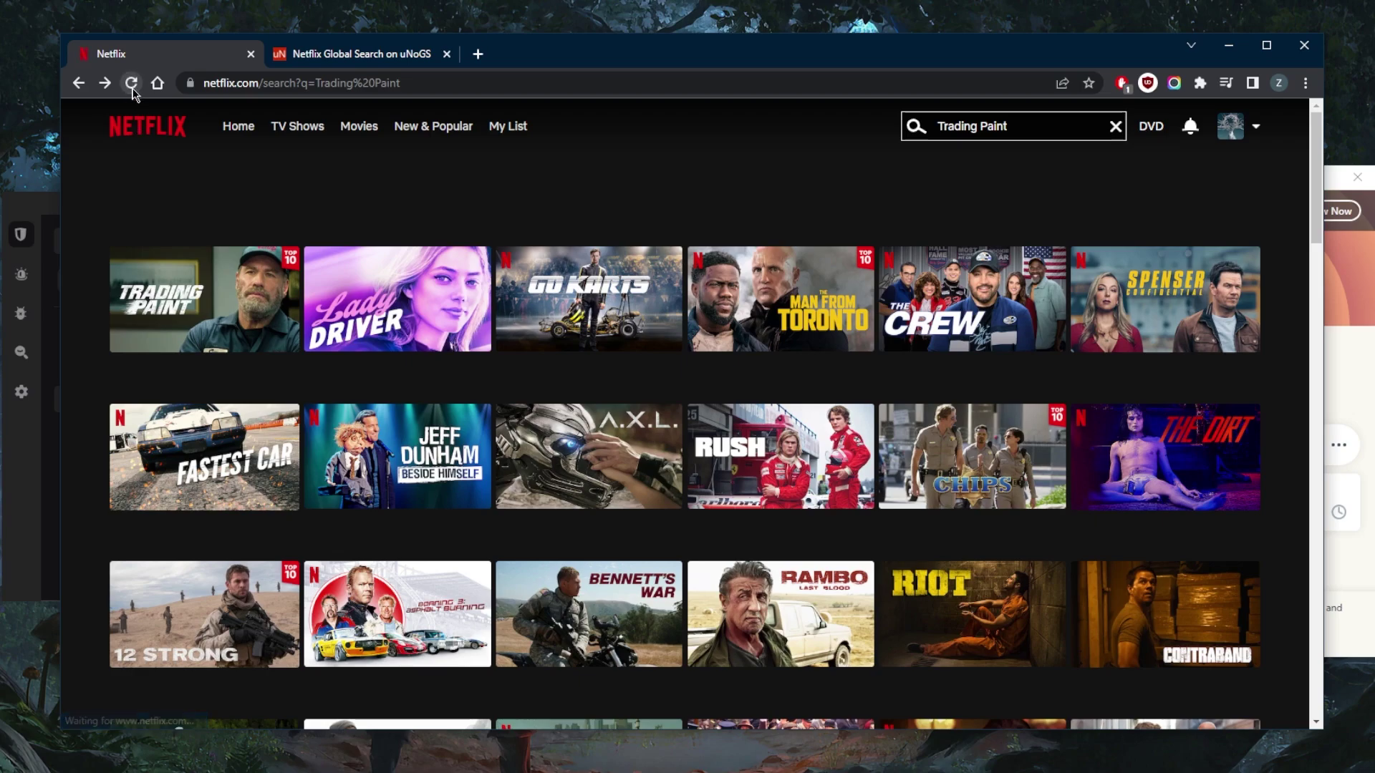
pyautogui.click(132, 84)
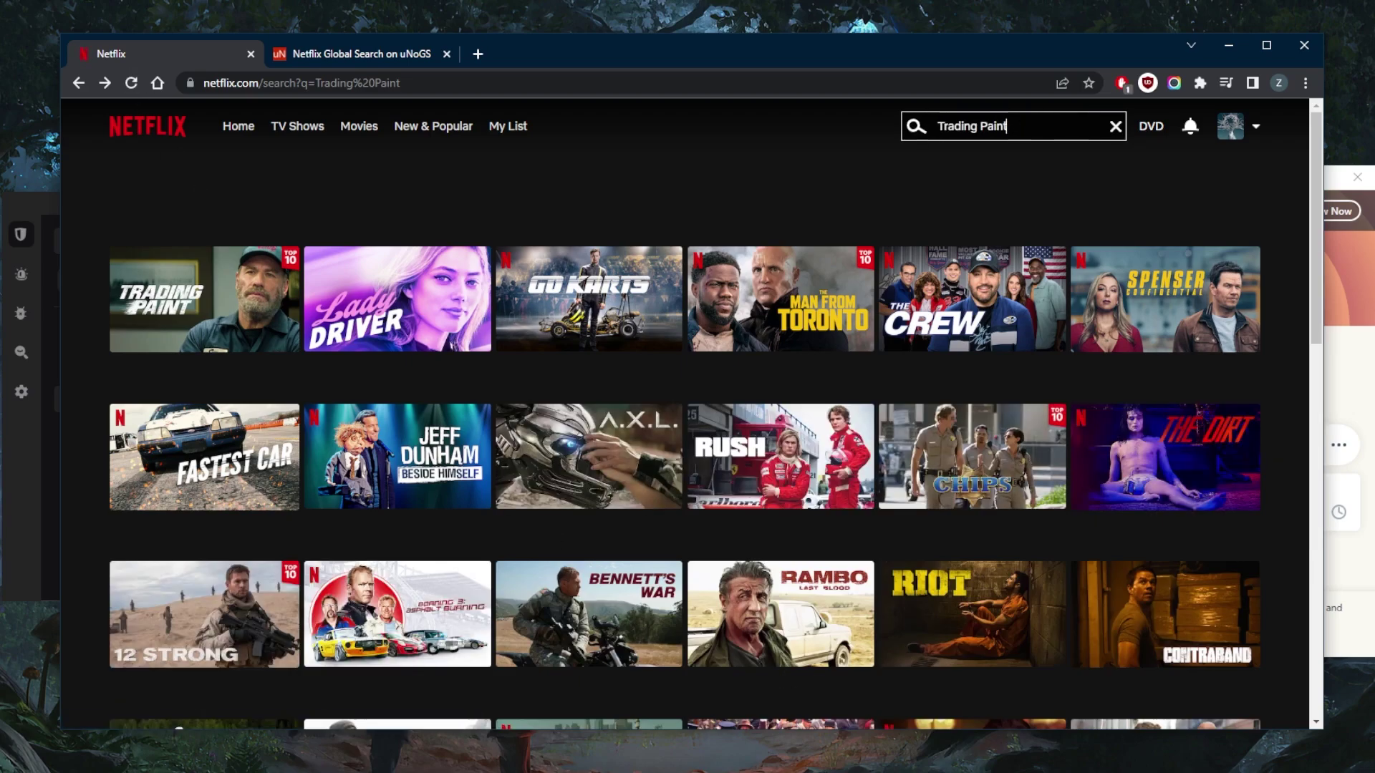
# Switch to NordVPN and disconnect it from the United States server.
pyautogui.hotkey('alt', 'Tab')
pyautogui.click(990, 642)
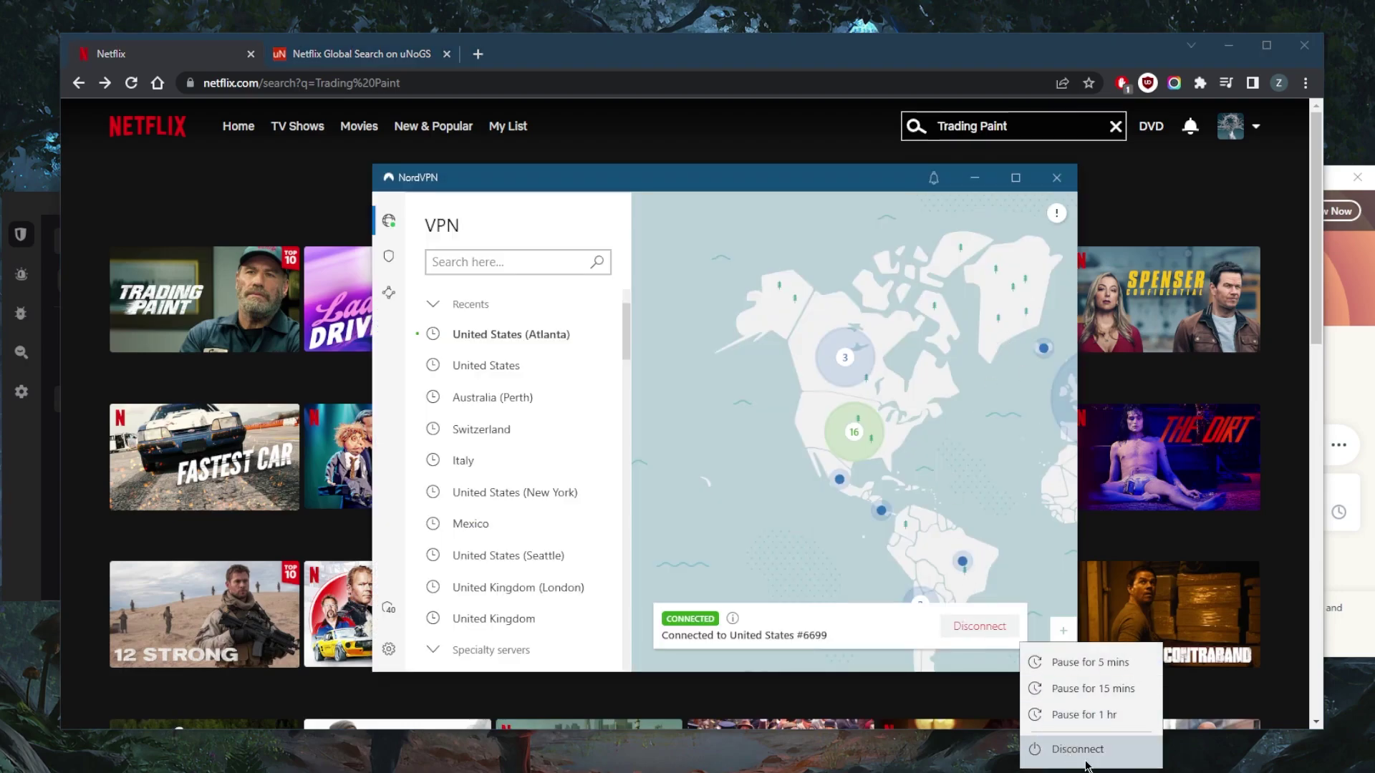
pyautogui.click(1066, 751)
# Connect Surfshark to the United States - Atlanta server and dismiss NordVPN's connection speed rating.
pyautogui.click(47, 387)
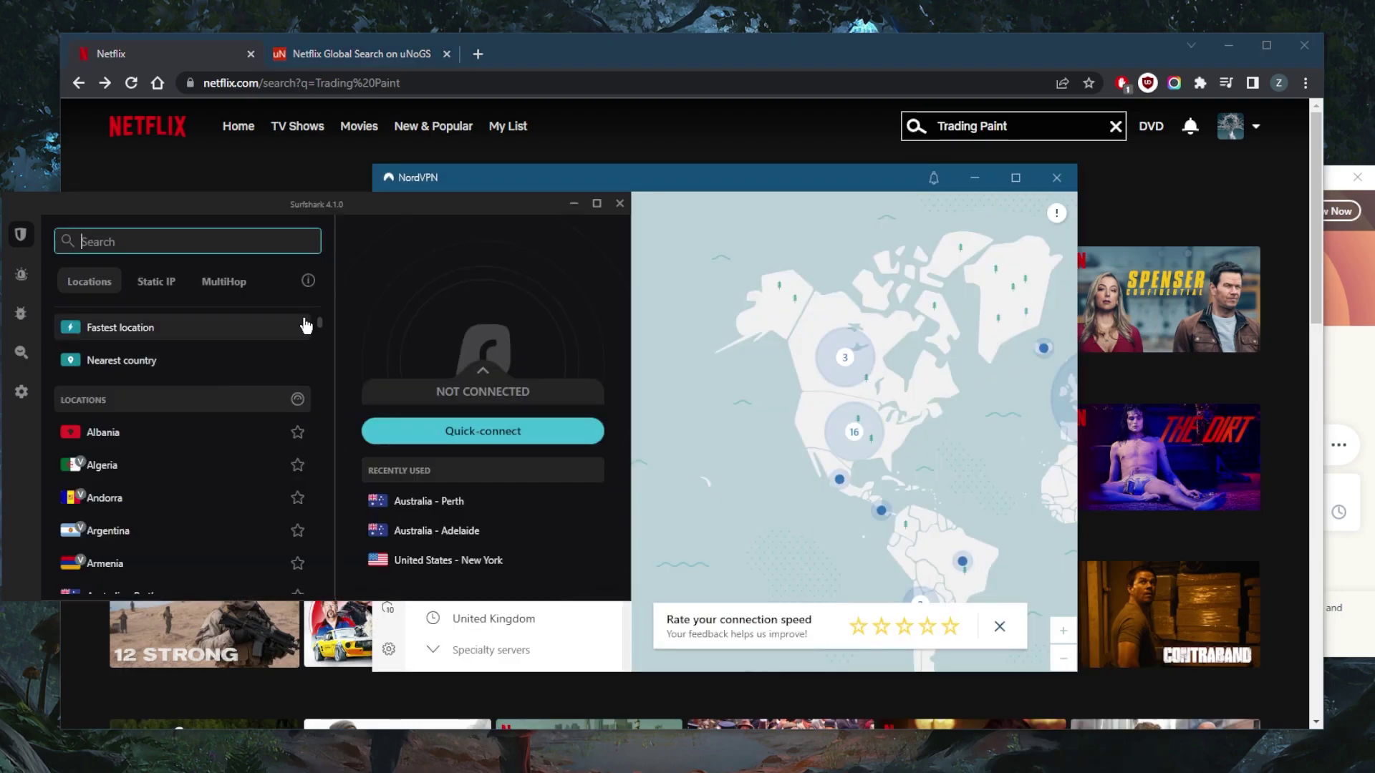
pyautogui.moveTo(320, 324); pyautogui.dragTo(325, 545)
pyautogui.click(147, 433)
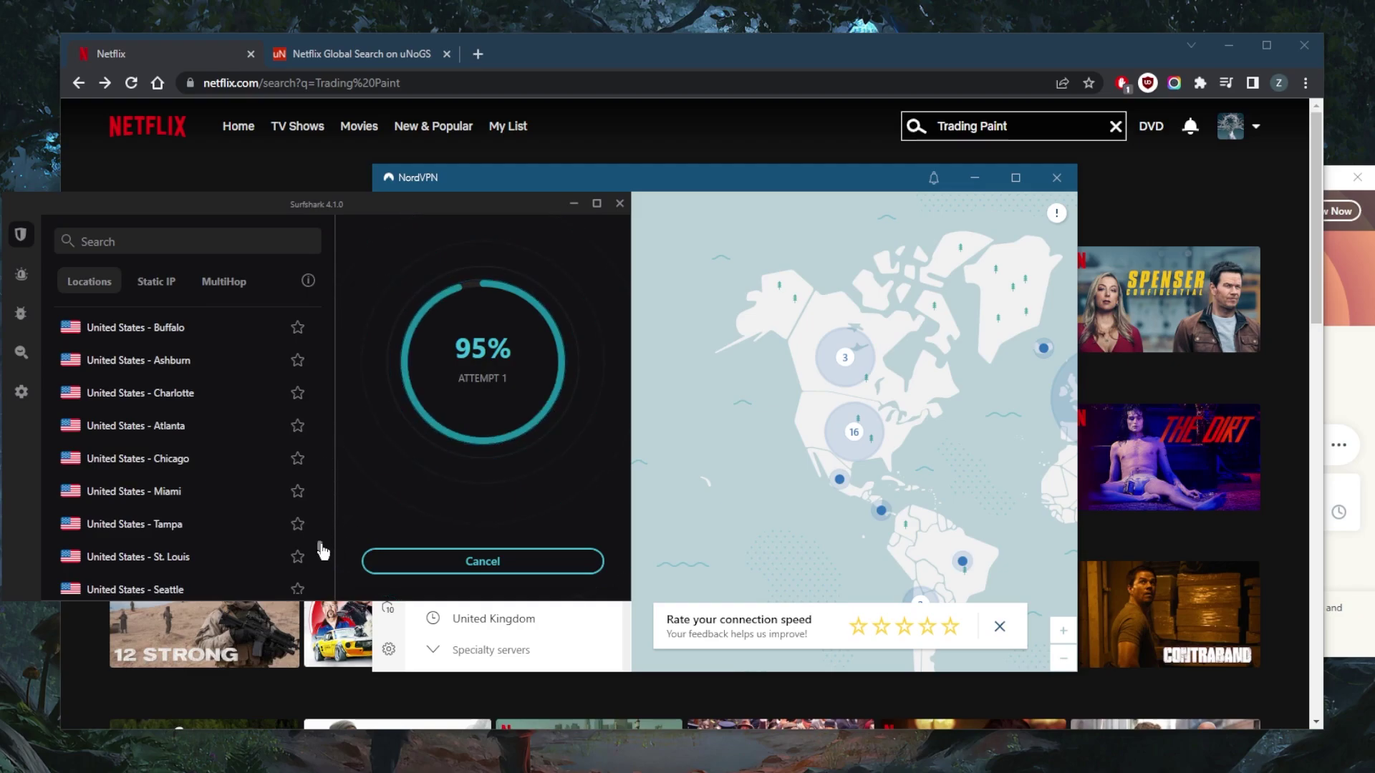
pyautogui.click(999, 628)
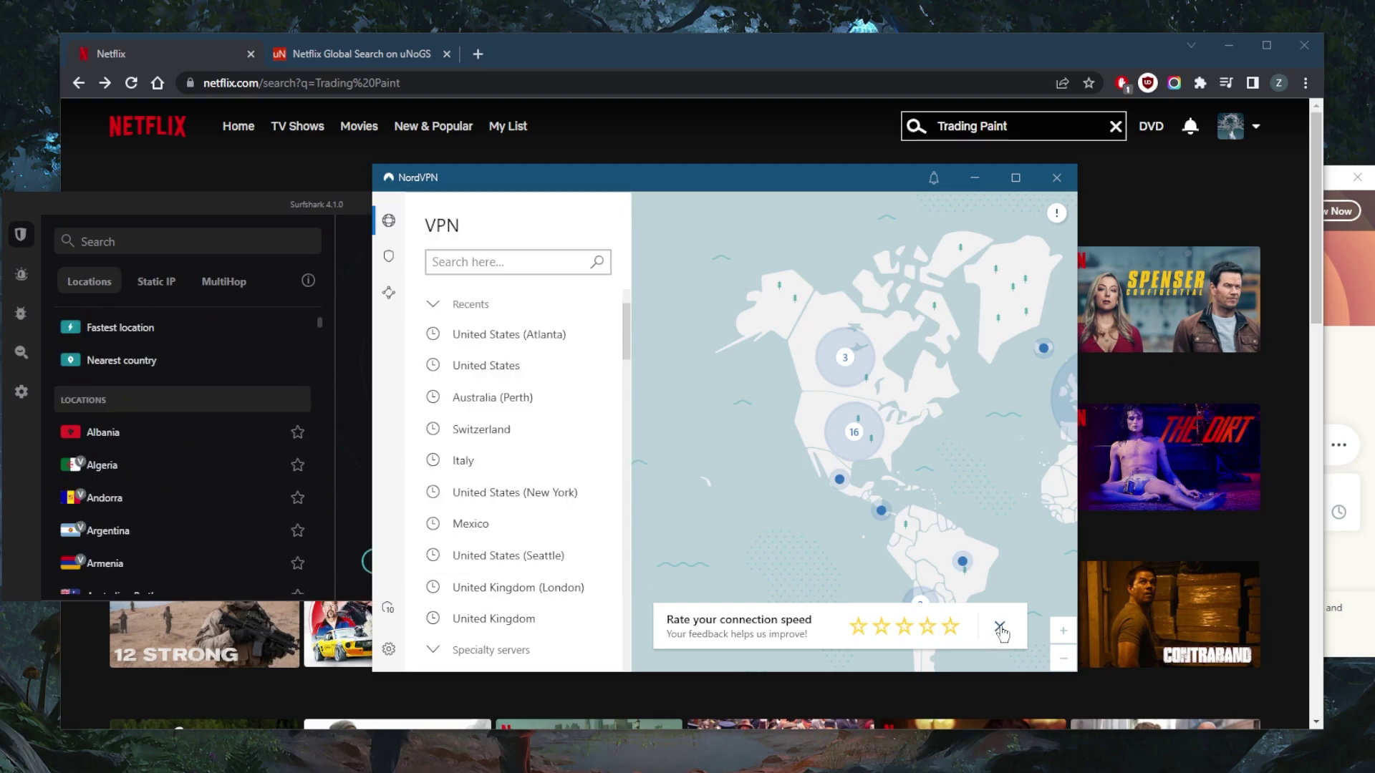
pyautogui.click(328, 216)
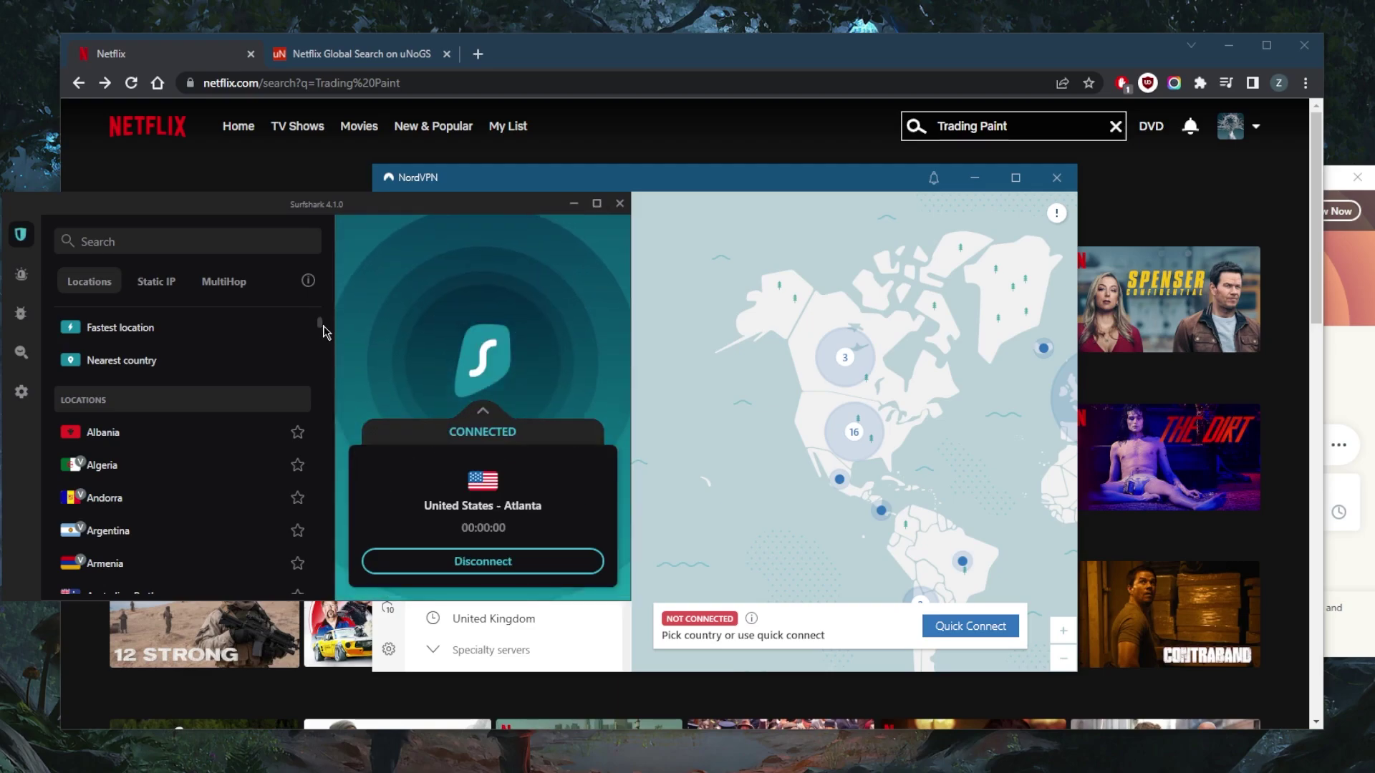
# Switch to the browser and reload the Netflix search for Trading Paint over the Surfshark connection.
pyautogui.click(606, 144)
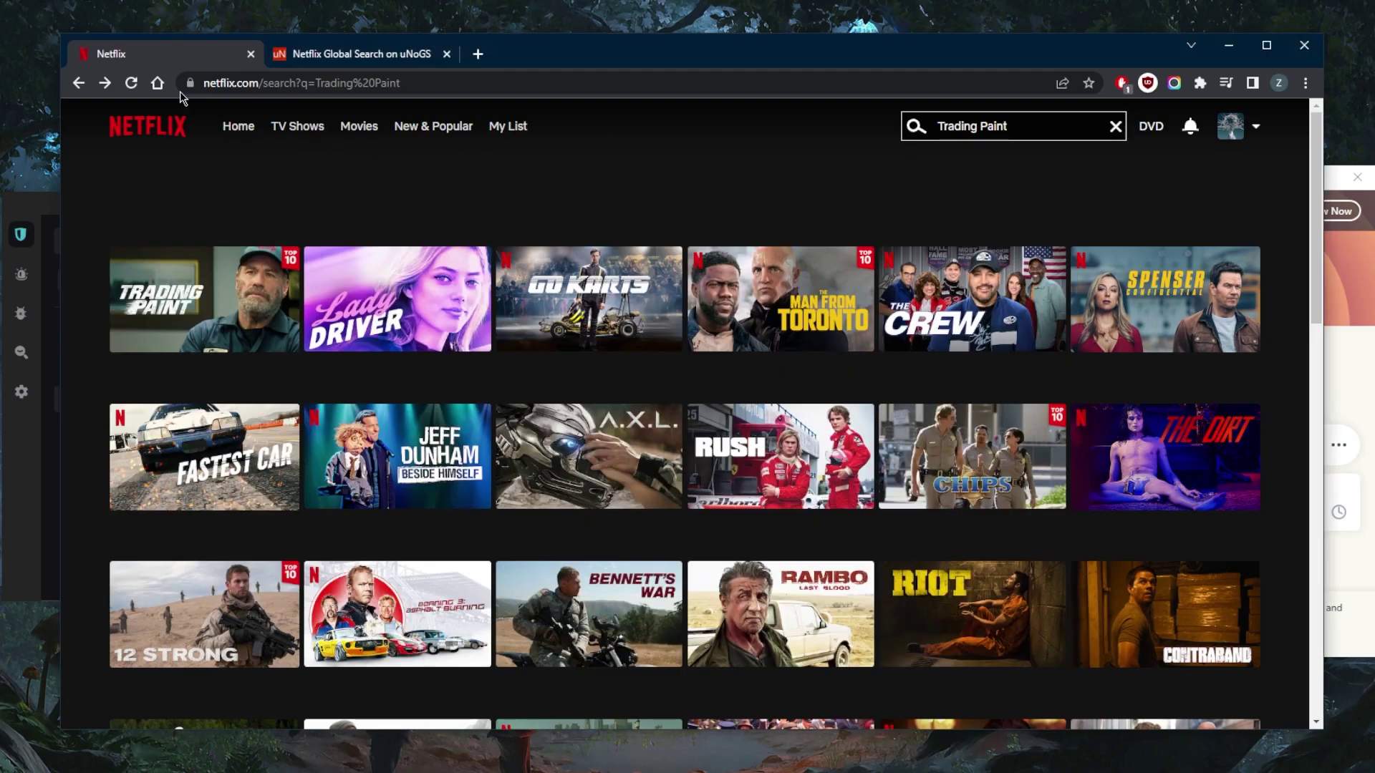
pyautogui.click(134, 86)
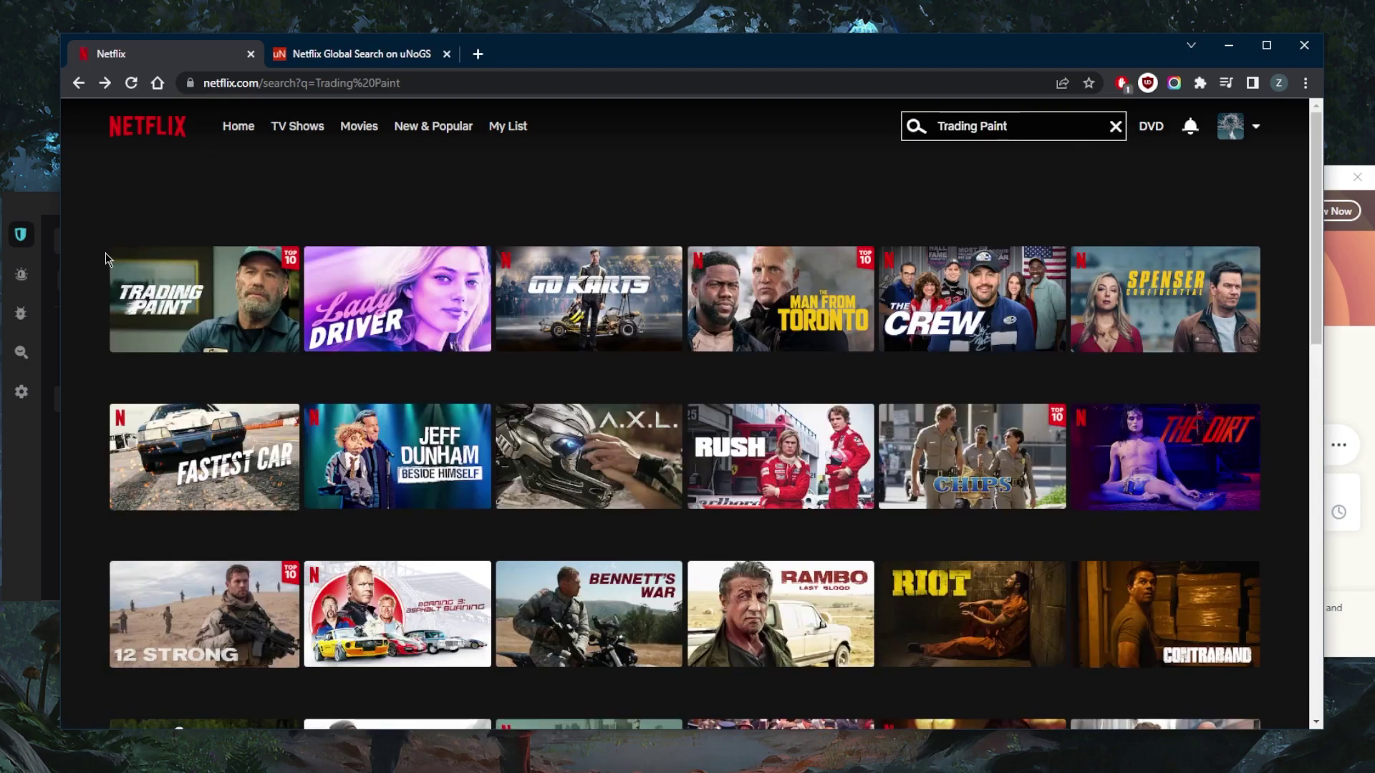
# Disconnect Surfshark from United States - Atlanta and reload the Netflix search for Trading Paint without a VPN.
pyautogui.click(48, 209)
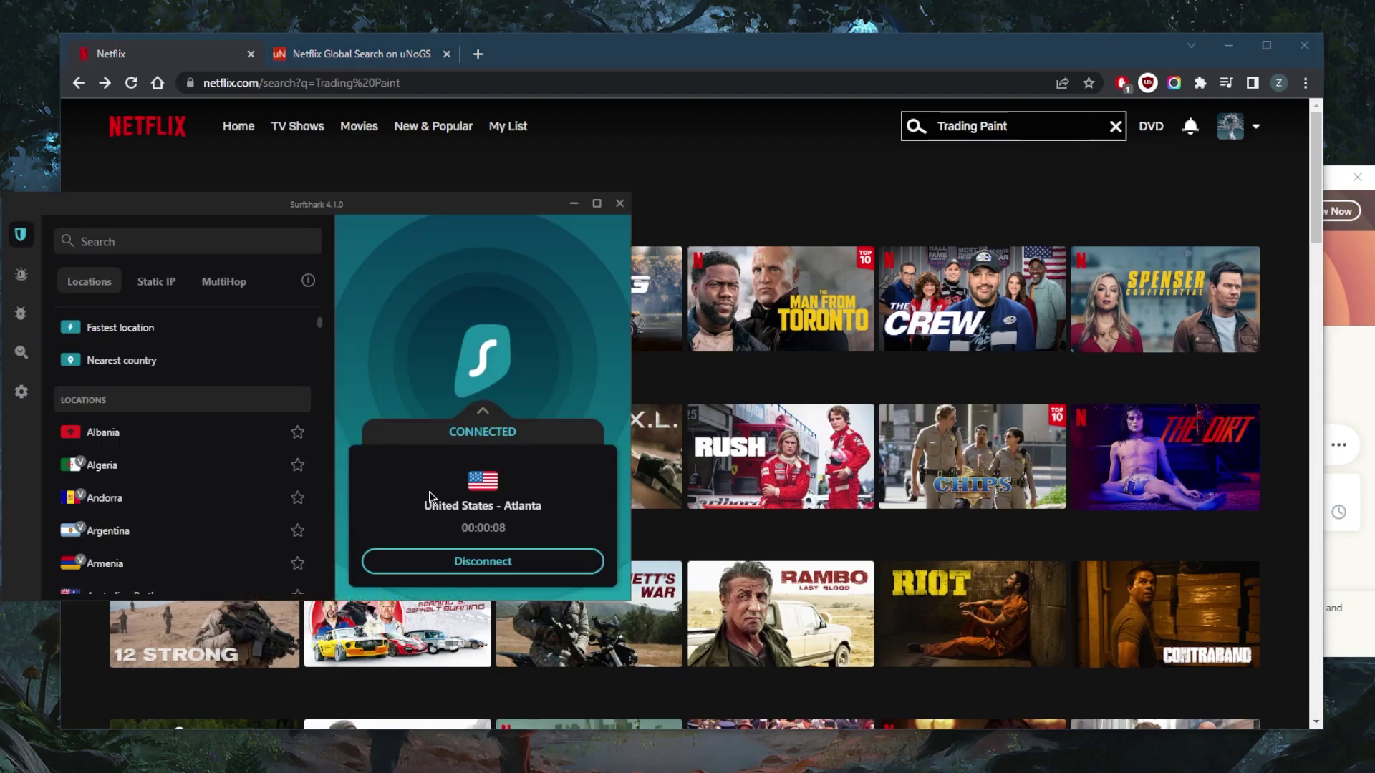
pyautogui.click(499, 565)
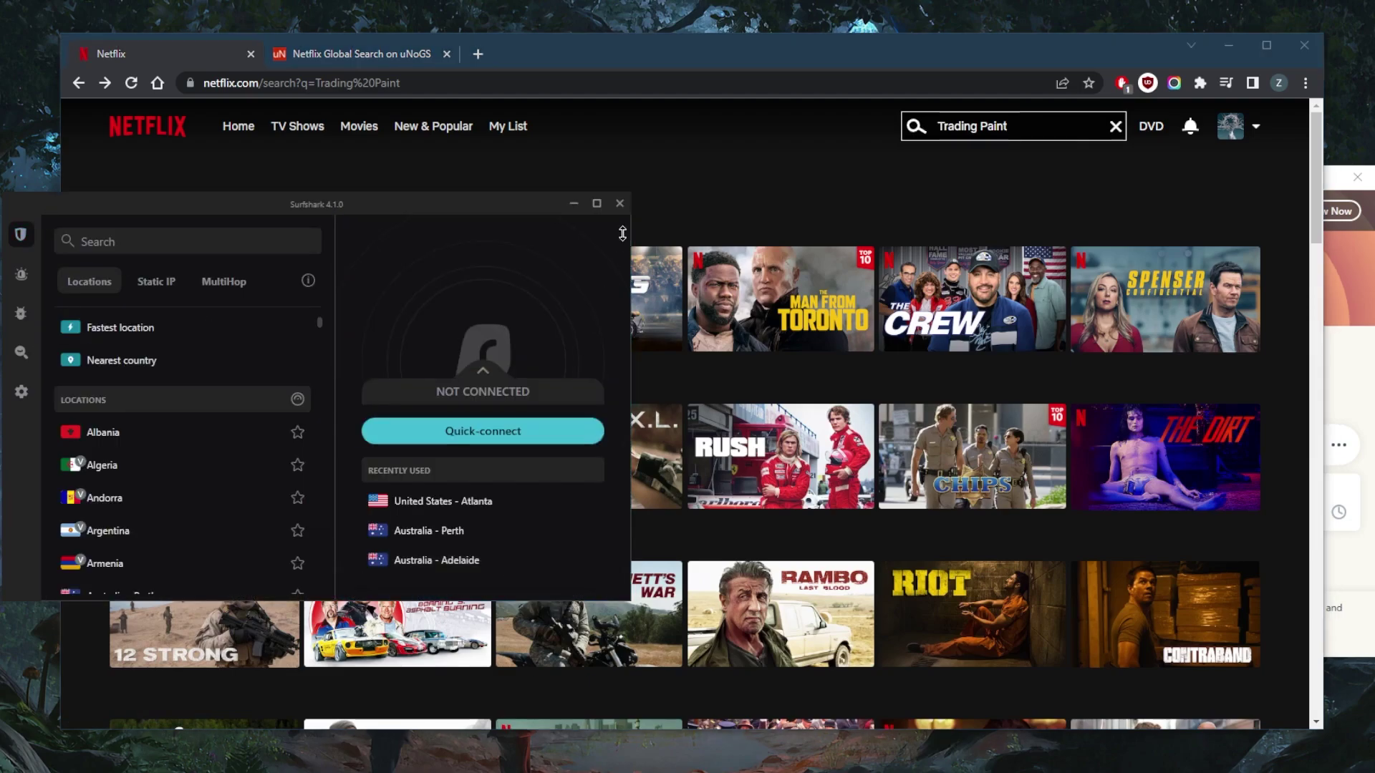
pyautogui.click(741, 169)
pyautogui.click(136, 84)
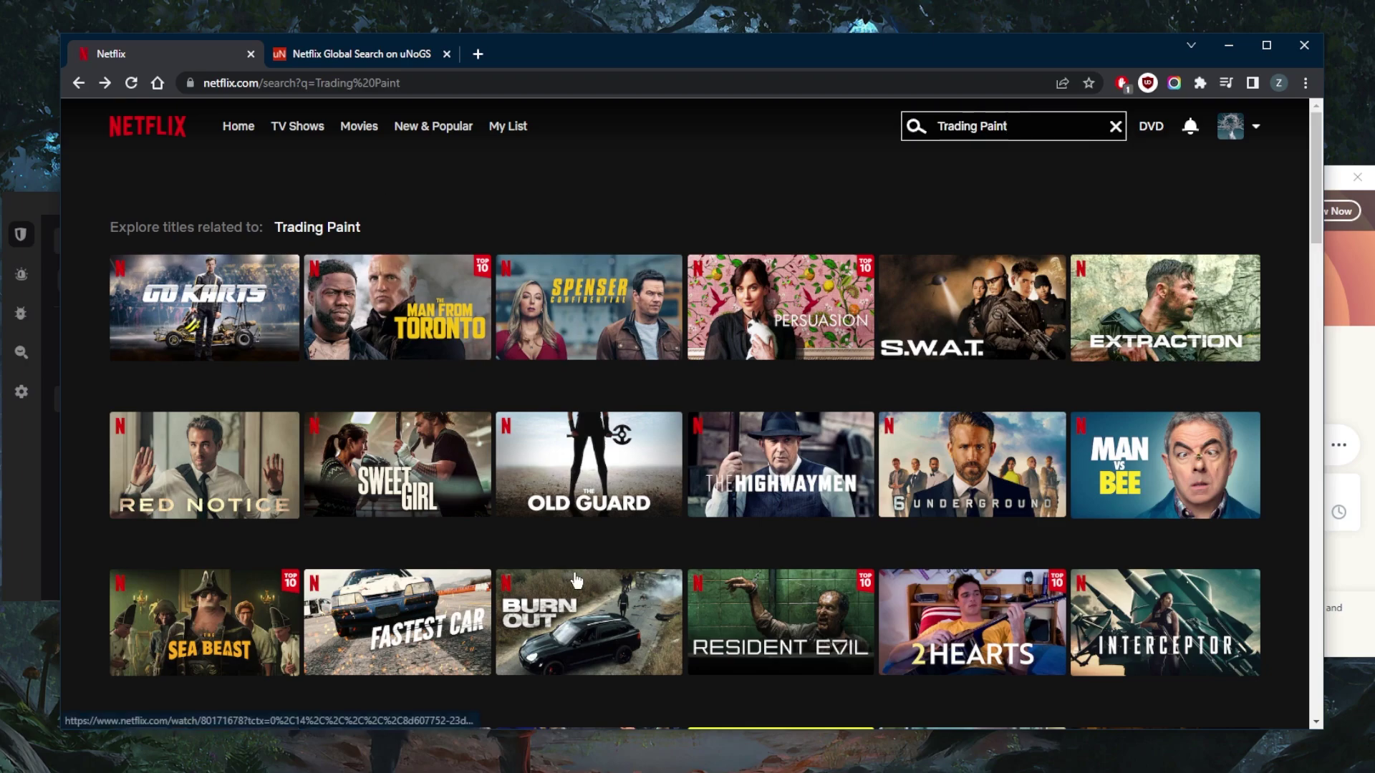
# Bring the ExpressVPN, NordVPN and Surfshark windows in front of the browser to show all three together.
pyautogui.hotkey('alt', 'Tab')
pyautogui.hotkey('alt', 'Tab')
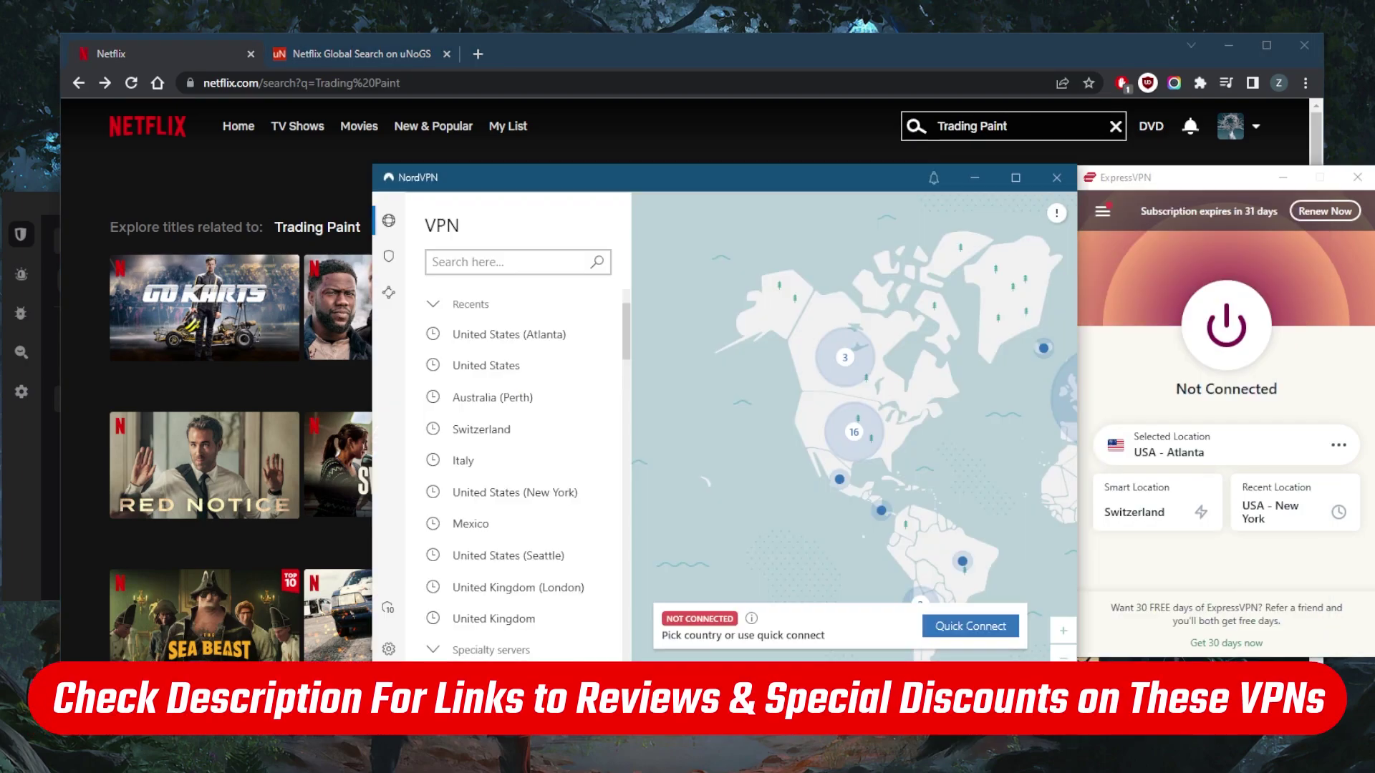
pyautogui.hotkey('alt', 'Tab')
pyautogui.moveTo(937, 479); pyautogui.dragTo(818, 439)
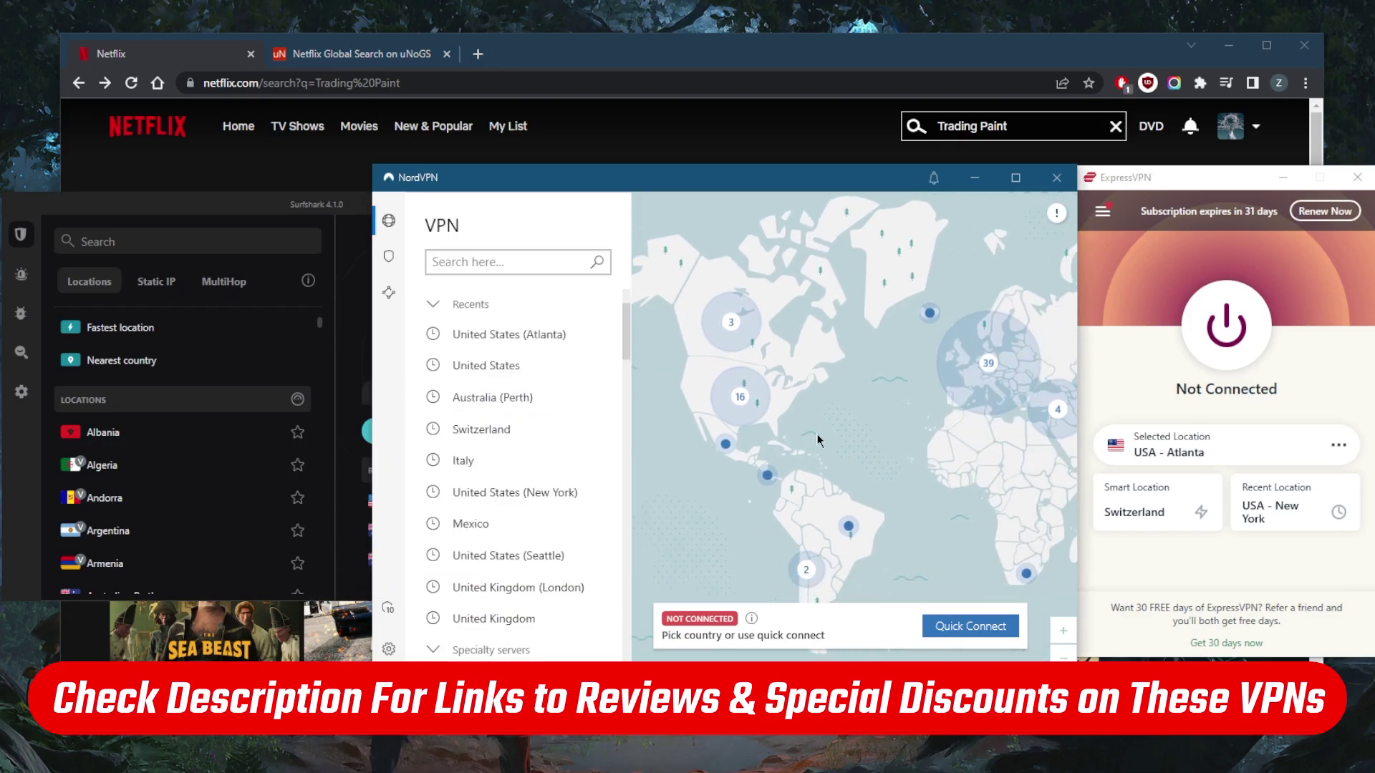